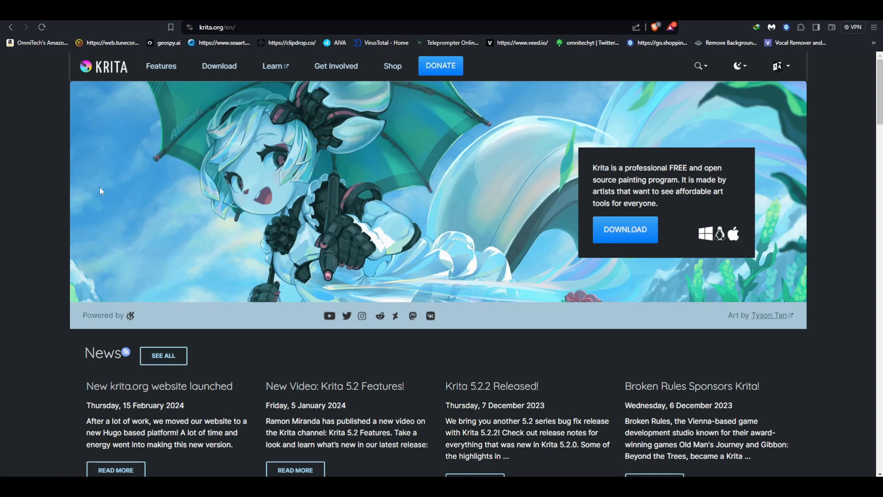
Look over the Krita home page's news, features and resources sections
scroll(69, 186, down, 6)
scroll(43, 184, down, 12)
scroll(42, 184, up, 14)
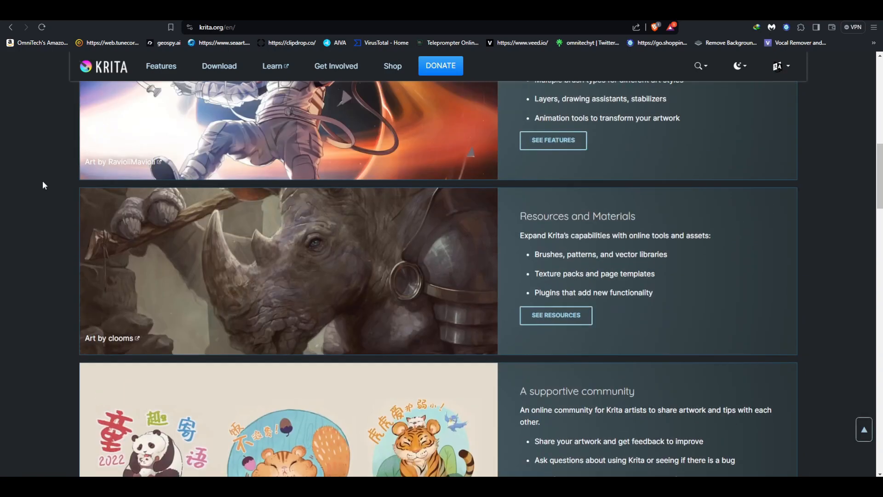
scroll(43, 185, up, 4)
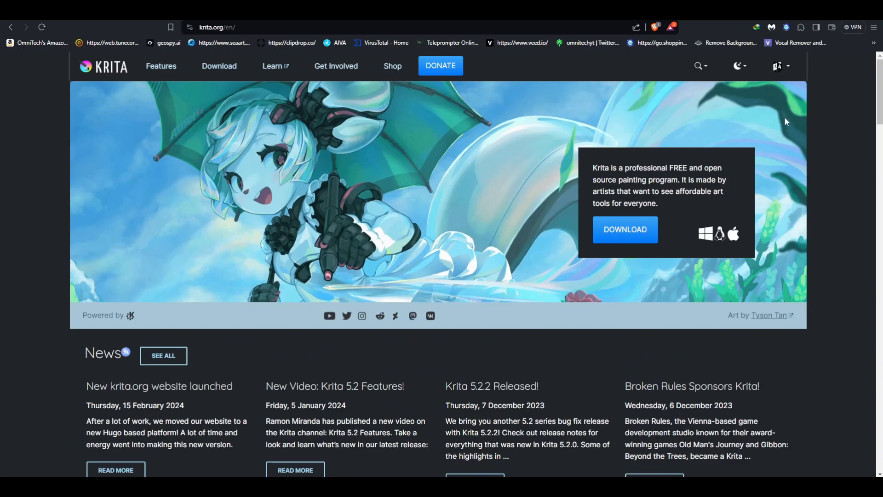
Read the krita-ai-diffusion GitHub README through its hardware support section and down to the installation instructions
key(alt+Left)
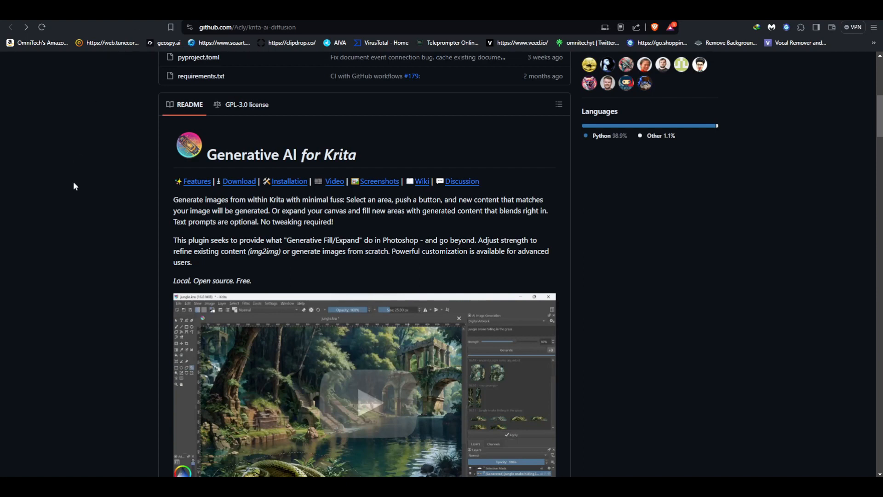
key(alt+Right)
key(alt+Left)
scroll(97, 160, down, 3)
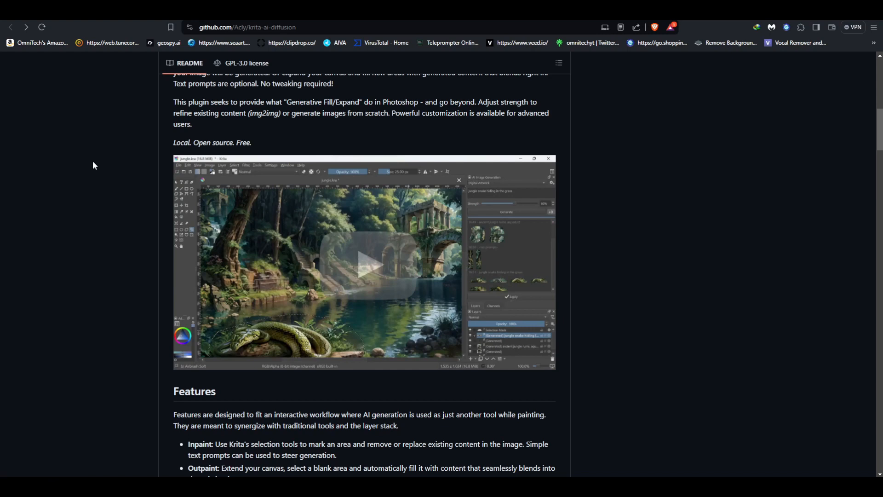
scroll(92, 162, down, 20)
scroll(92, 161, up, 5)
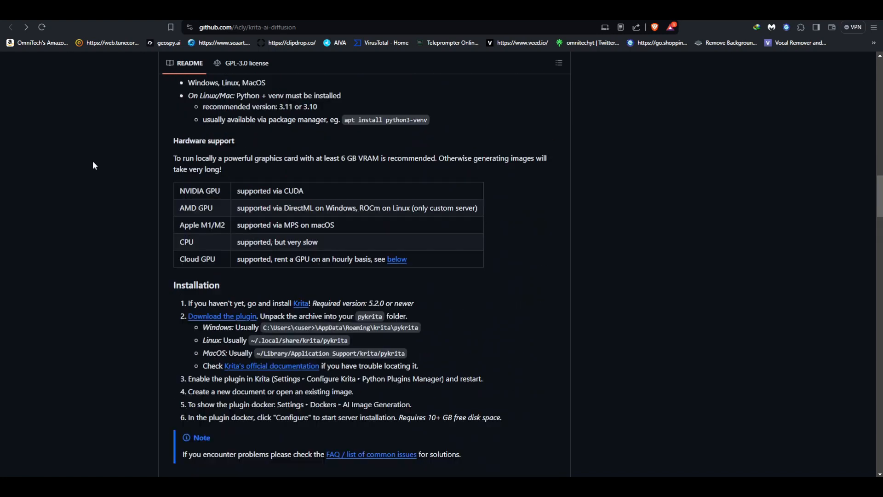
scroll(92, 161, down, 2)
scroll(93, 162, down, 2)
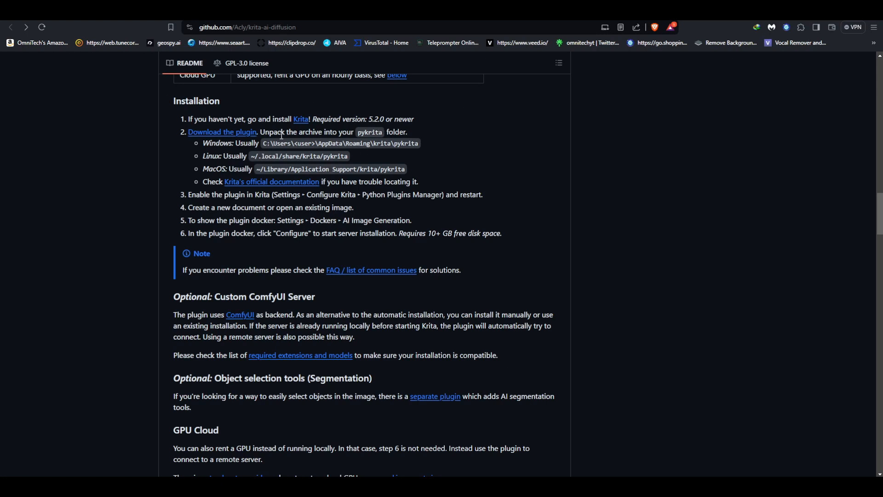
Try to download krita_ai_diffusion-1.14.1.zip from the plugin's version 1.14.1 release page
right_click(246, 138)
click(275, 140)
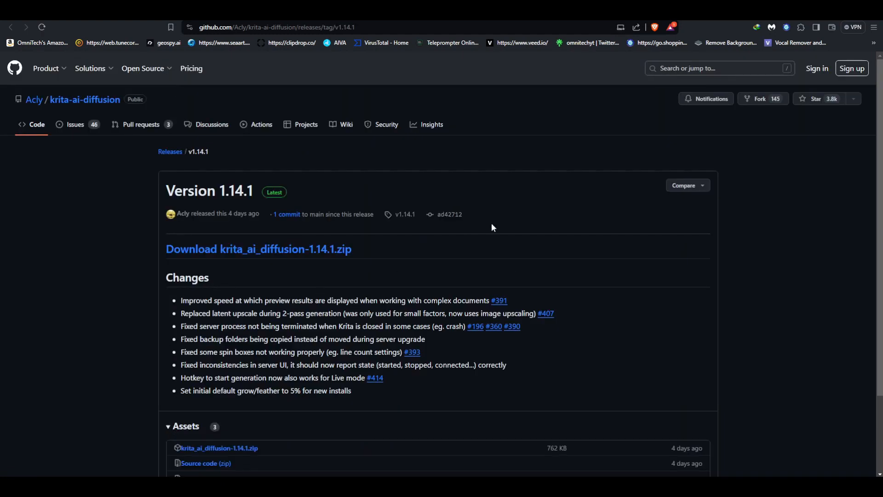
scroll(594, 184, down, 3)
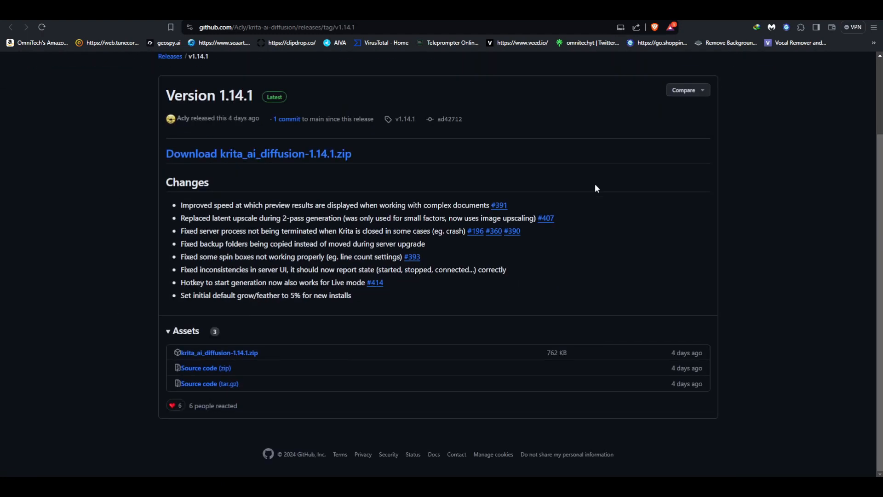
click(228, 357)
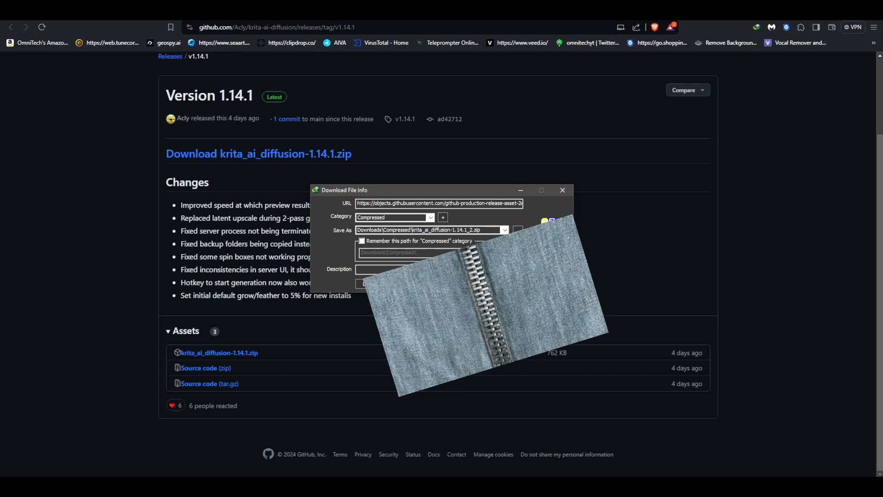
click(563, 190)
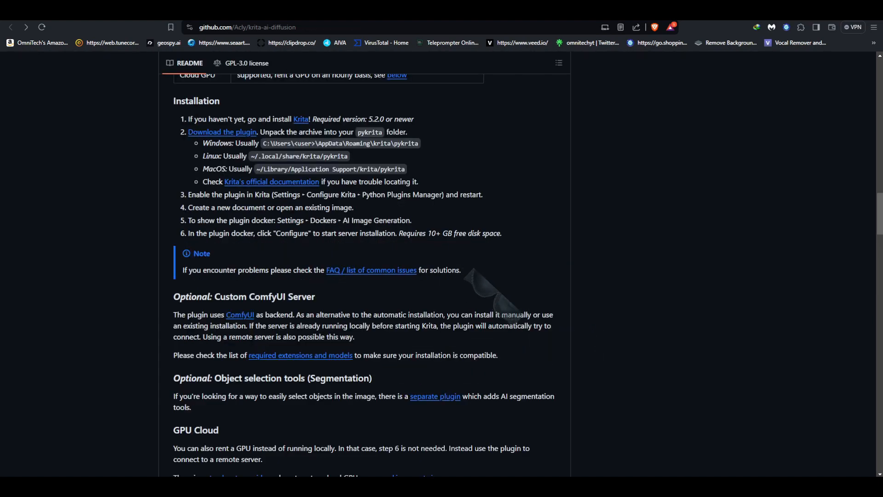
Highlight the Windows pykrita folder path in the README's installation instructions
drag(419, 143, 264, 144)
click(211, 146)
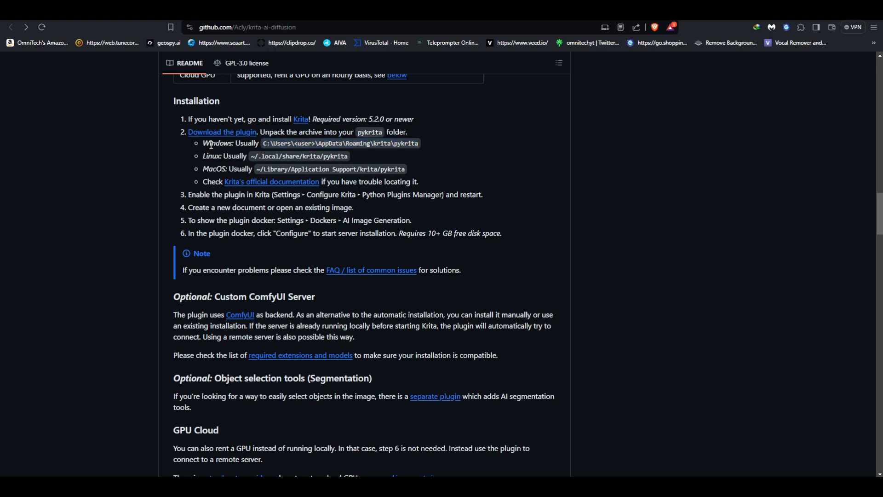
drag(264, 144, 419, 143)
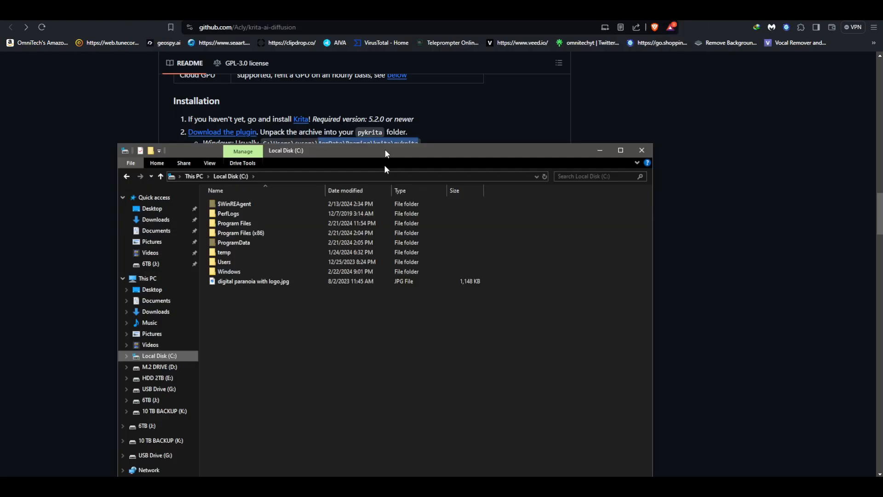
Go to the Windows user's profile folder under Users on the C: drive and select AppData
drag(385, 151, 458, 39)
double_click(307, 111)
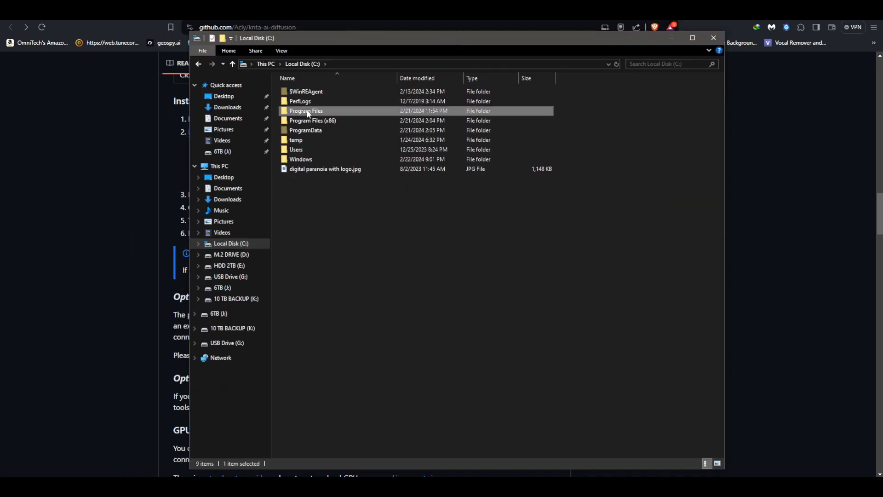
click(199, 63)
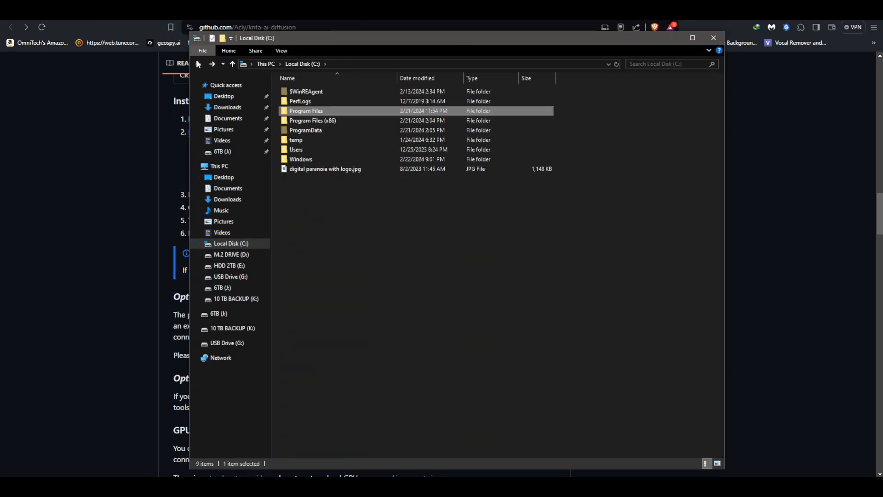
double_click(309, 148)
double_click(311, 102)
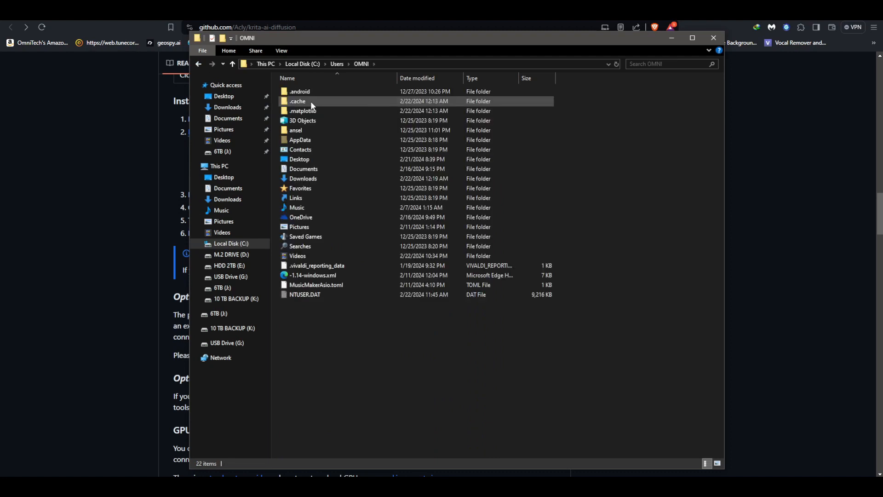
click(308, 139)
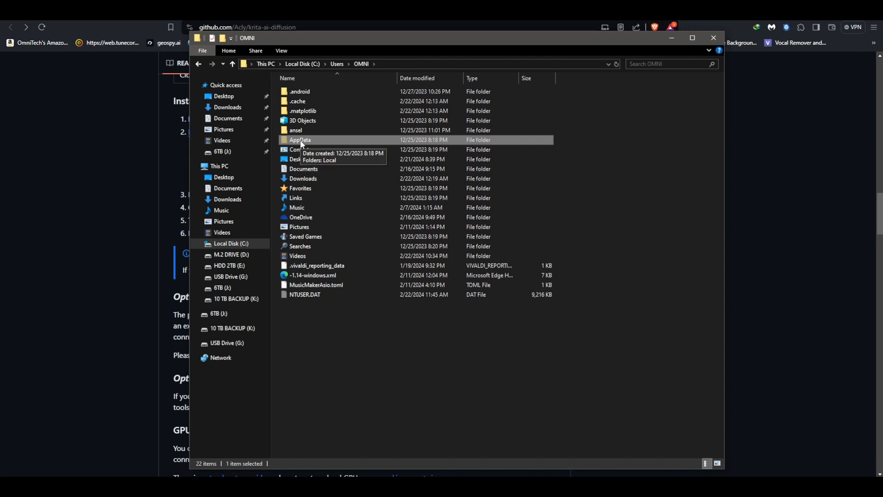
Find File Explorer Options with a system search for "folder" and show its view settings beside the folder list
click(368, 348)
key(super)
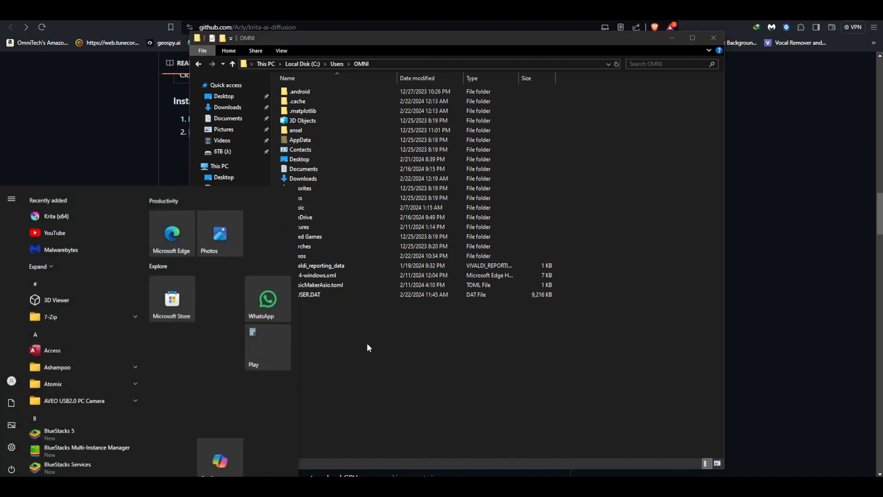
text(folder)
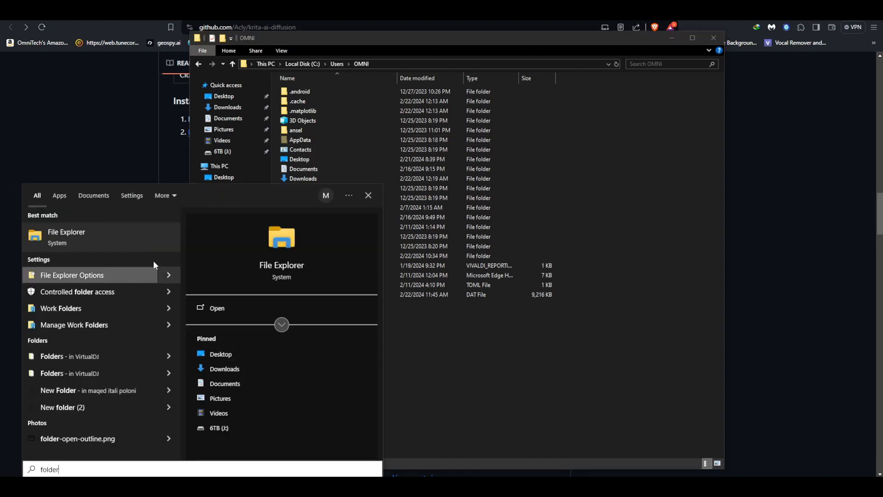
click(72, 278)
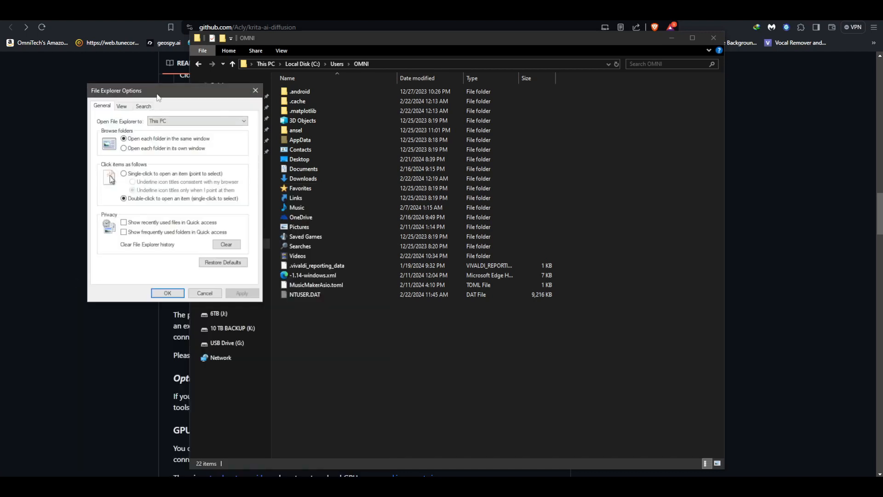
drag(157, 92, 397, 88)
click(363, 104)
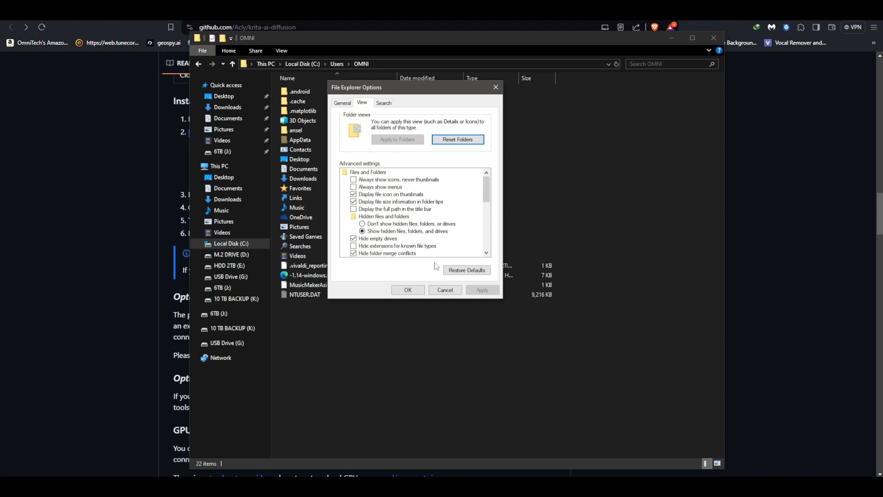
Apply the "Don't show hidden files, folders, or drives" option to see its effect on the profile folder
click(378, 225)
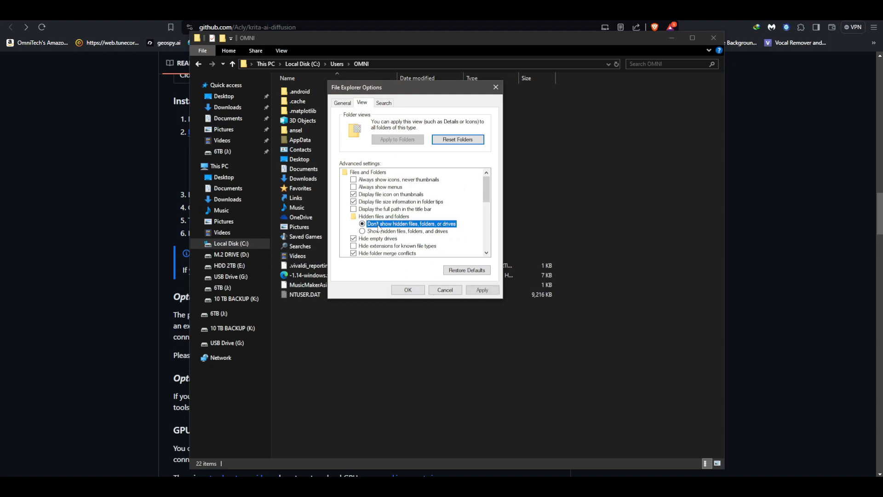
click(364, 232)
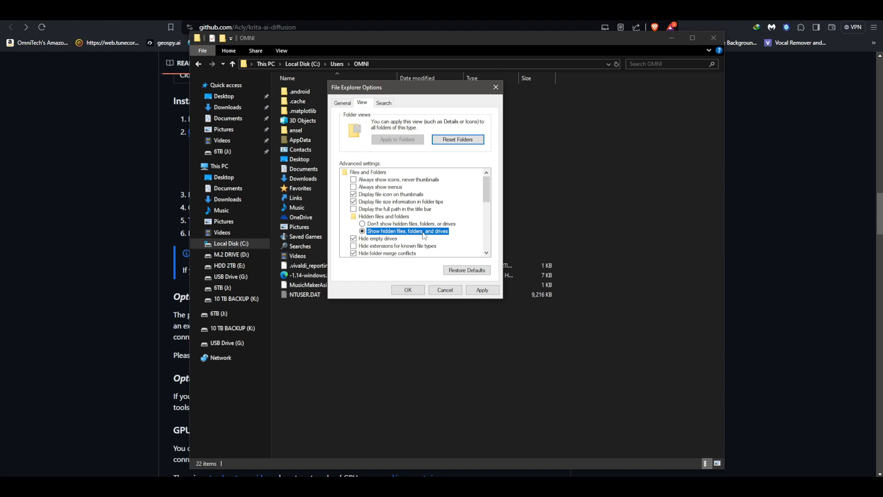
click(387, 225)
click(484, 291)
drag(394, 87, 663, 124)
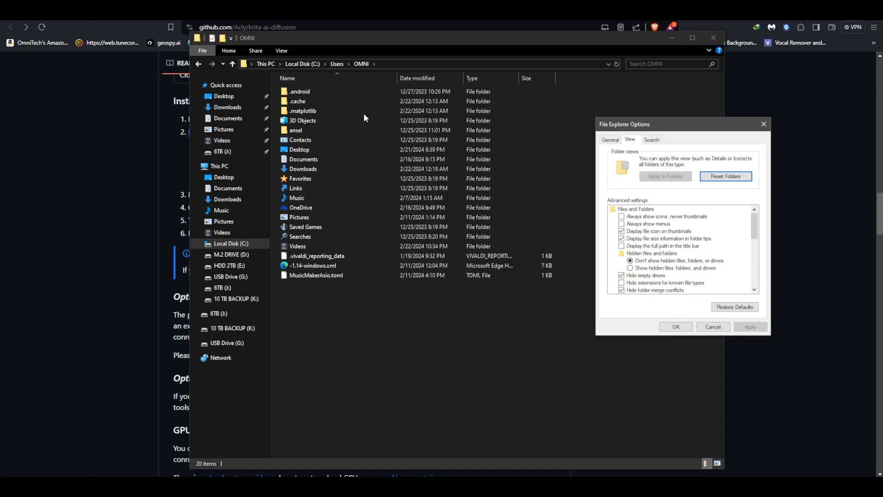
click(326, 188)
Apply the "Show hidden files, folders, and drives" option and close File Explorer Options
click(640, 268)
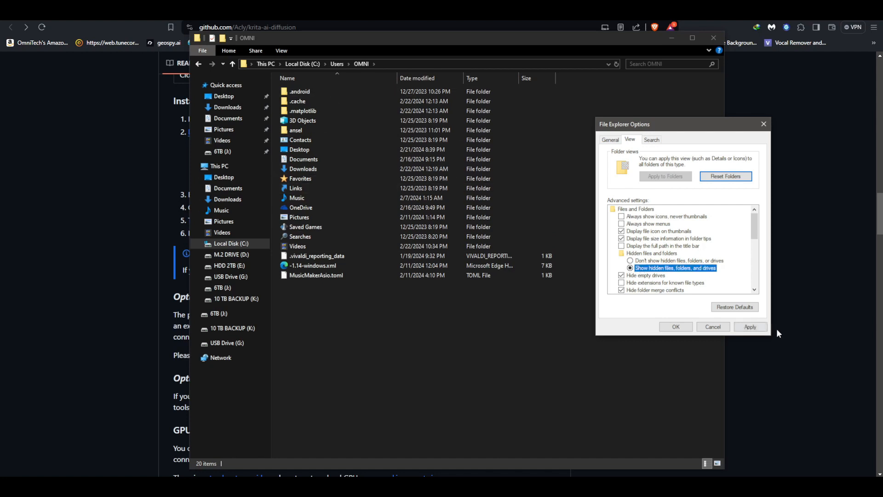
click(750, 326)
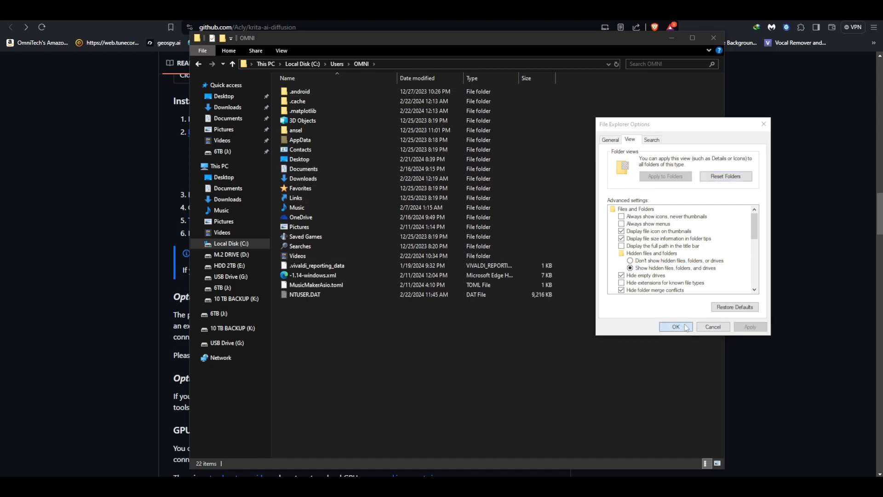
click(685, 327)
Go from the profile folder through AppData, Roaming and krita into the pykrita folder
double_click(304, 140)
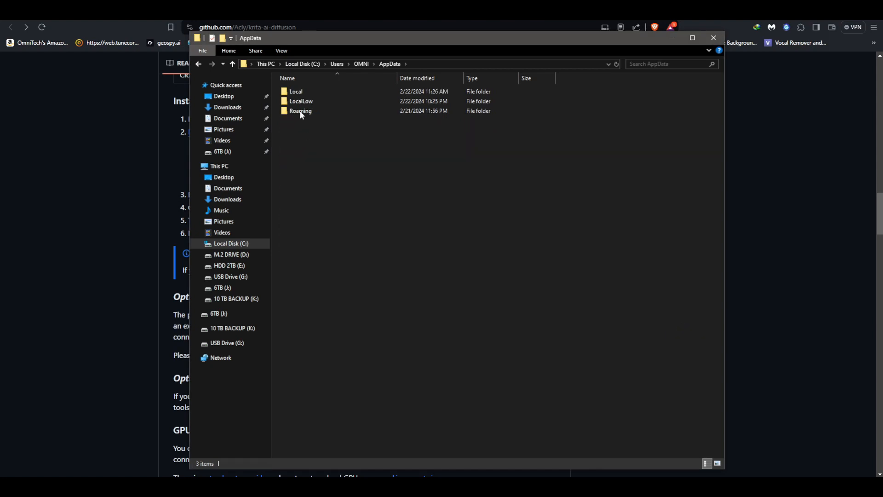
double_click(311, 111)
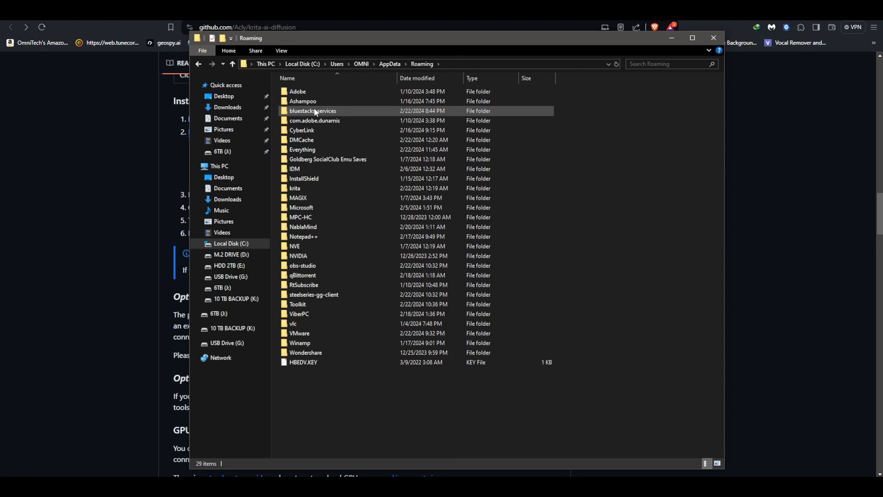
double_click(319, 188)
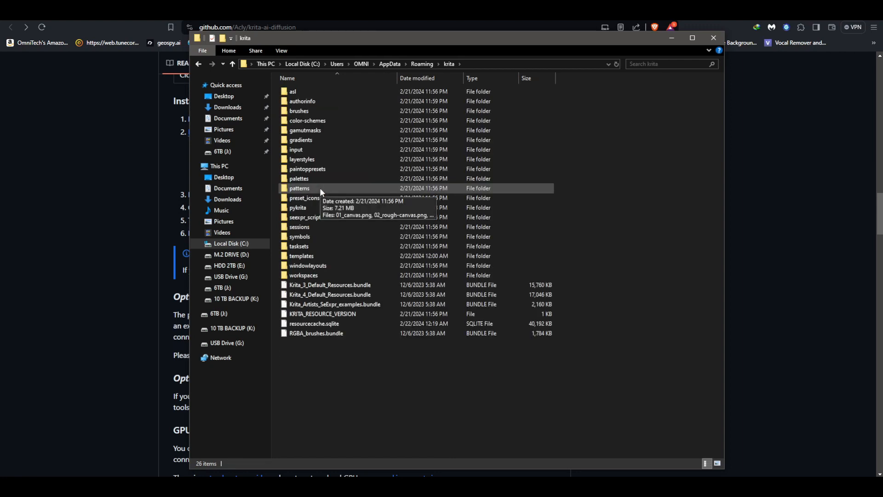
drag(466, 38, 433, 42)
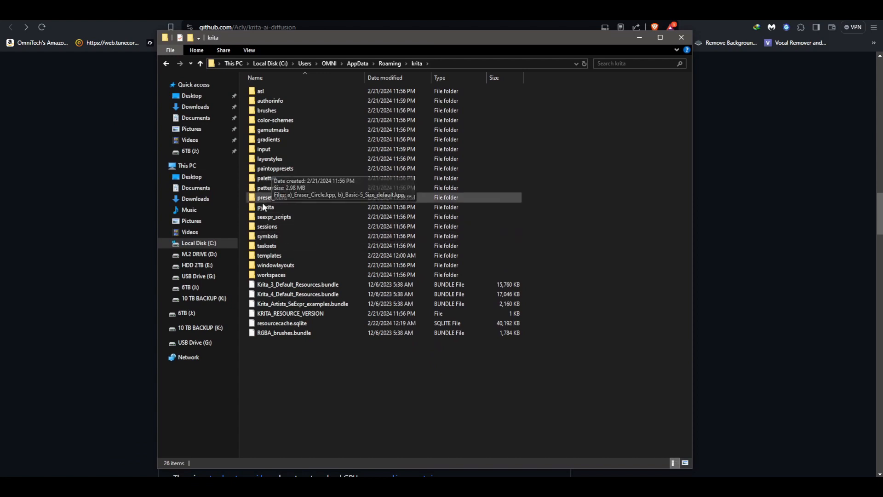
double_click(265, 208)
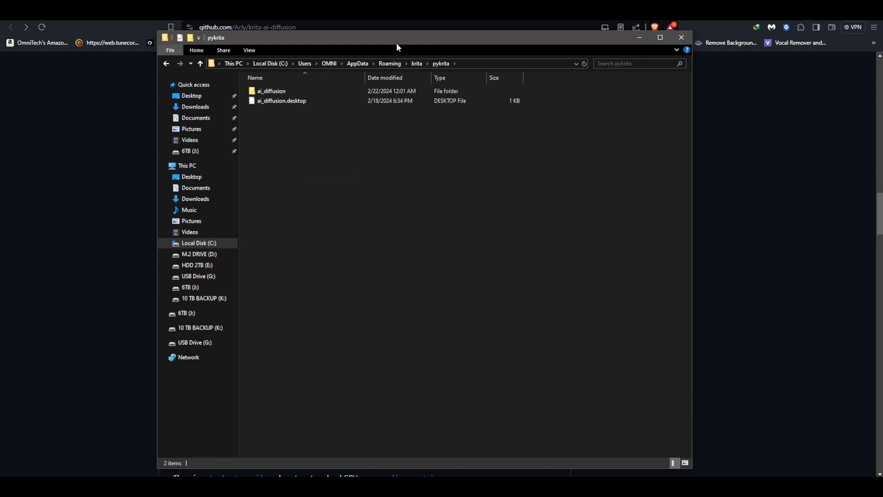
Arrange the krita_ai_diffusion-1.14.1.zip archive window side by side with the pykrita folder window
drag(398, 45, 561, 44)
drag(857, 156, 709, 156)
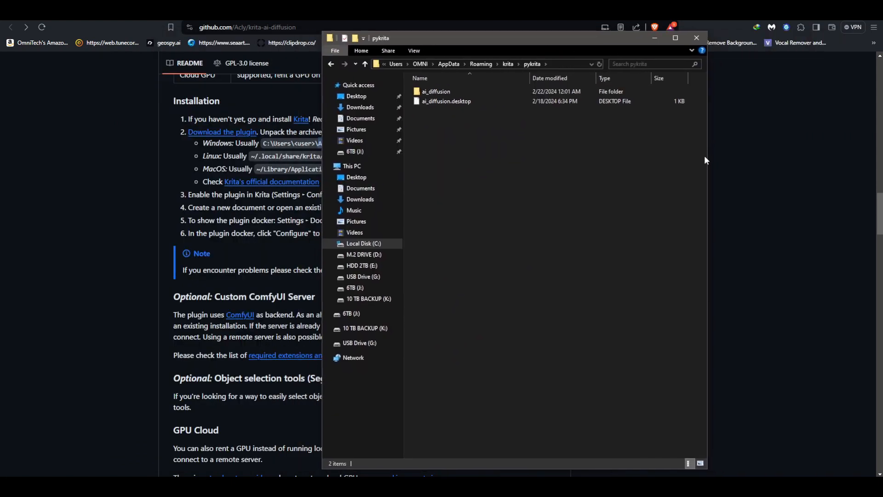
key(alt+Tab)
drag(472, 141, 440, 107)
drag(552, 42, 162, 60)
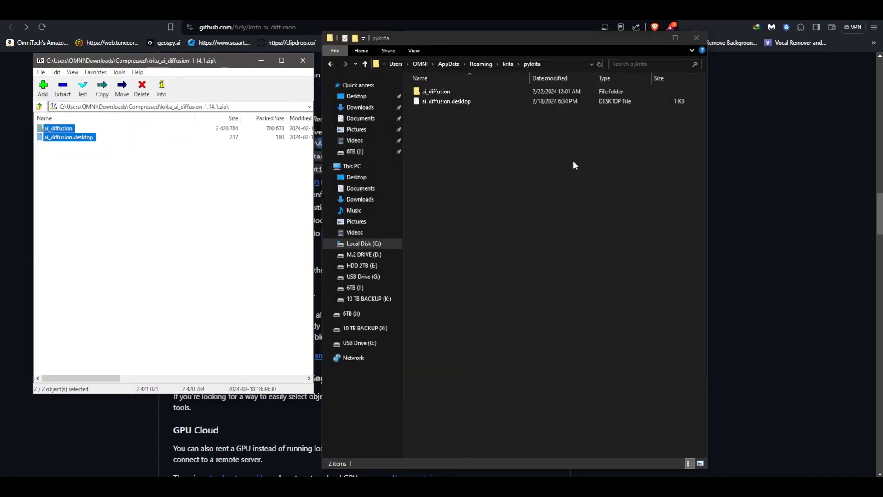
Copy the ai_diffusion folder and ai_diffusion.desktop from the archive into the pykrita folder, closing both windows when done
click(79, 164)
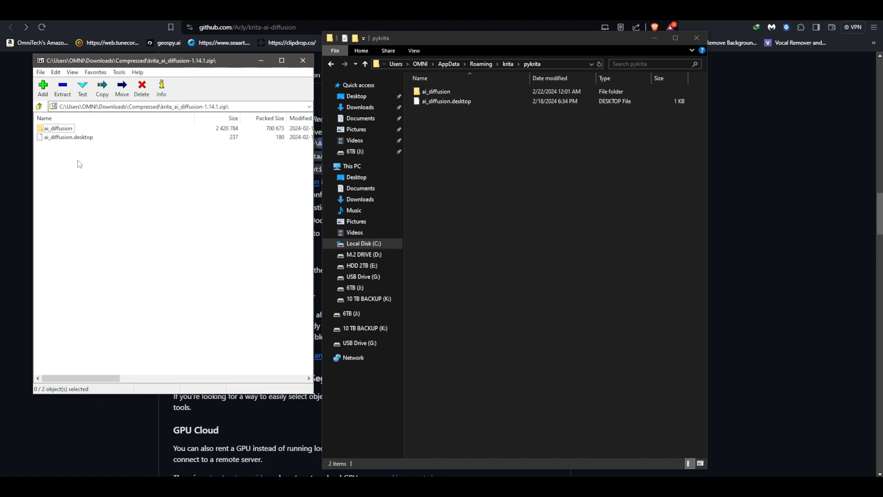
drag(79, 163, 43, 125)
right_click(60, 137)
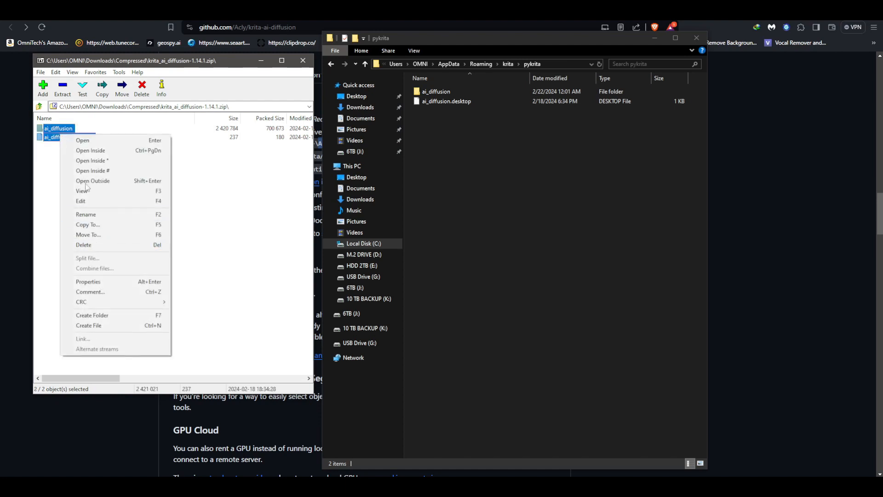
click(204, 201)
drag(62, 159, 36, 115)
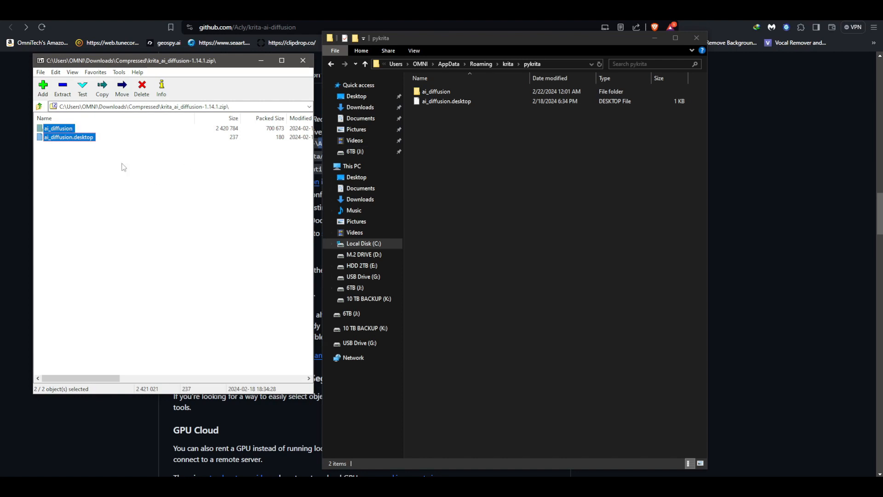
drag(58, 133, 562, 201)
click(302, 60)
click(696, 37)
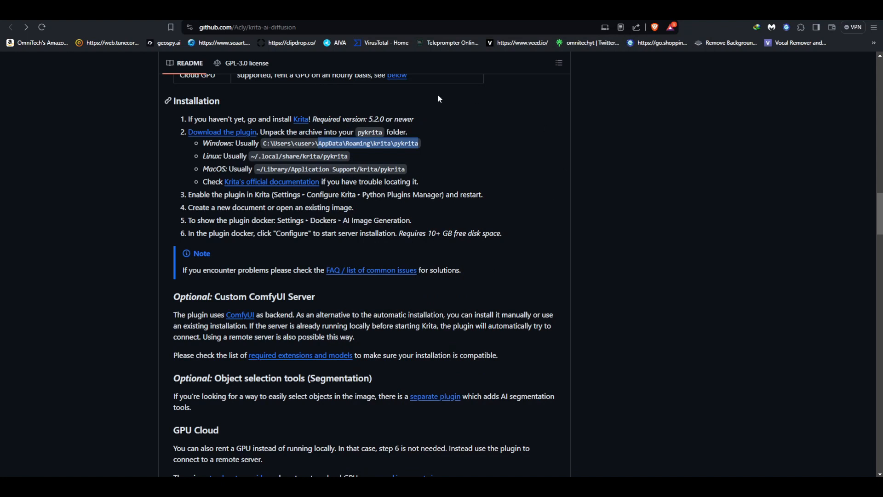
Launch Krita from the desktop and shift its window slightly so the desktop shortcuts beside it are uncovered
key(super+d)
double_click(157, 155)
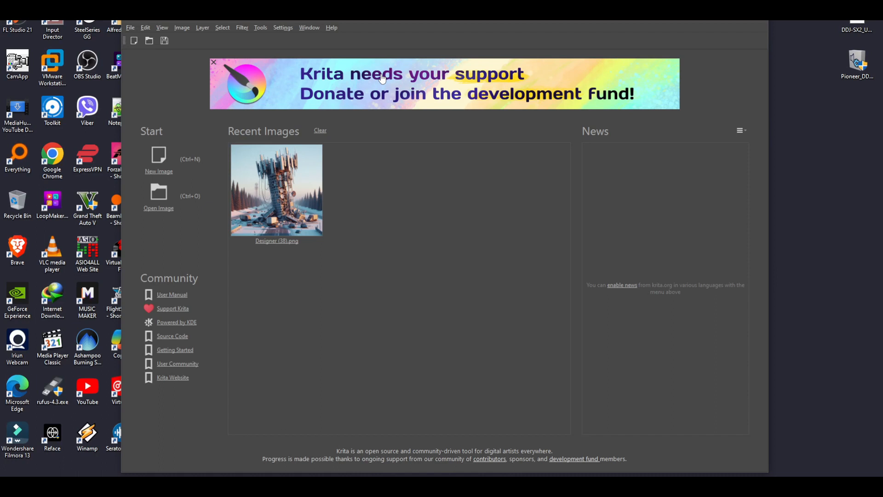
drag(439, 18, 458, 18)
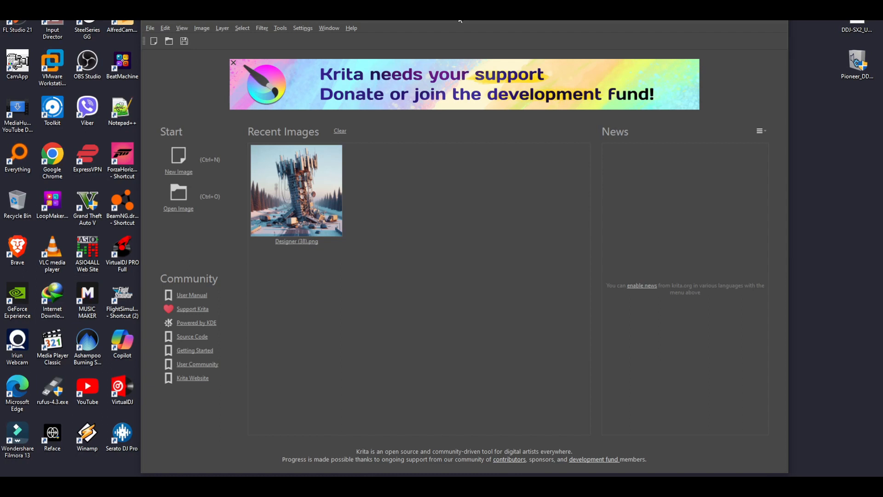
Open the Python Plugin Manager page of Krita's configuration
click(303, 29)
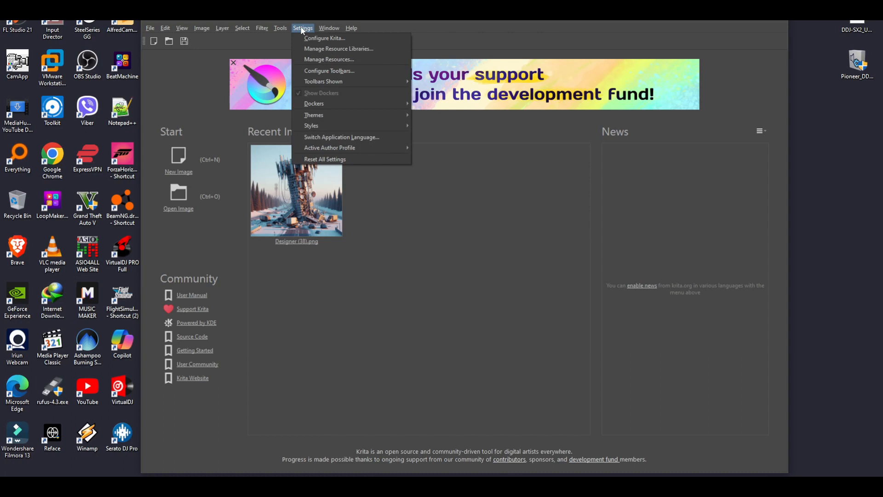
click(322, 37)
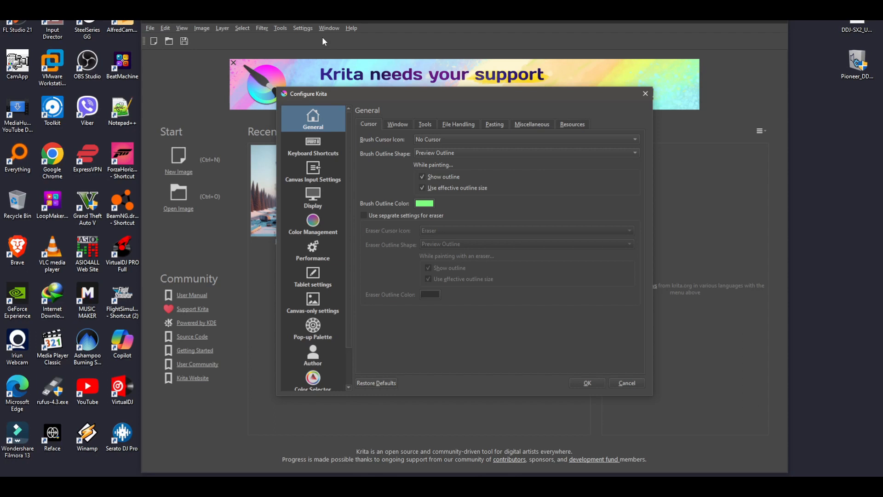
scroll(313, 368, down, 1)
click(314, 371)
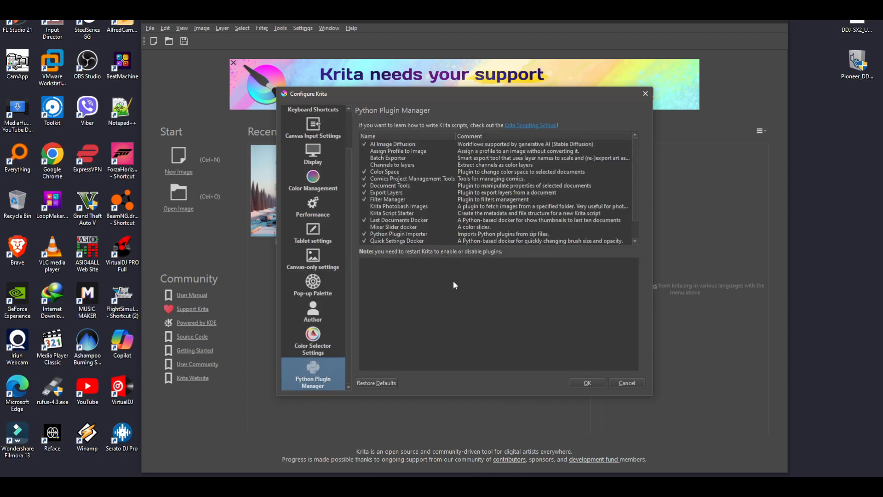
Check that AI Image Diffusion is enabled in the Python plugin list, read its description, and accept the configuration
scroll(479, 205, down, 1)
scroll(448, 208, up, 1)
scroll(448, 207, down, 1)
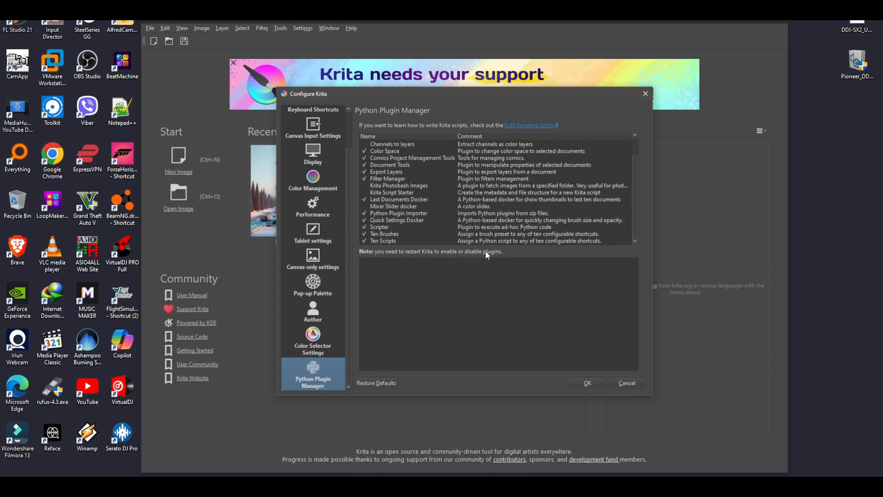
scroll(460, 200, up, 1)
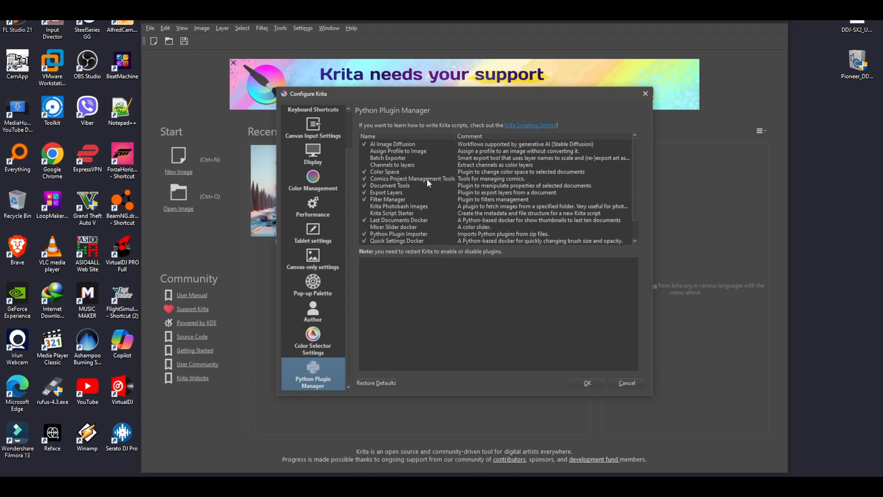
click(395, 144)
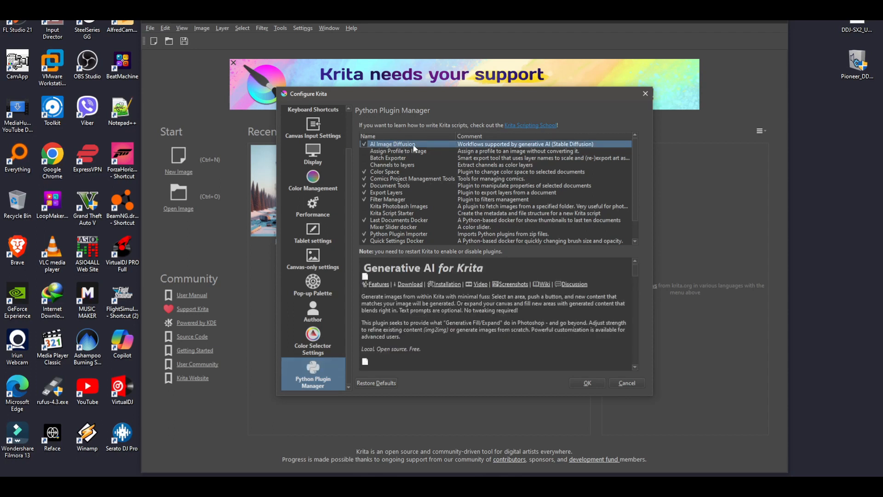
scroll(393, 203, down, 1)
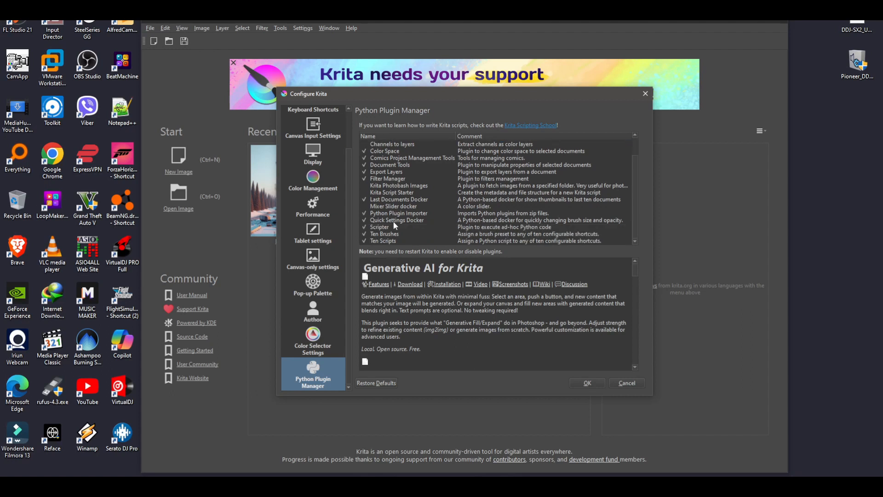
scroll(393, 223, up, 1)
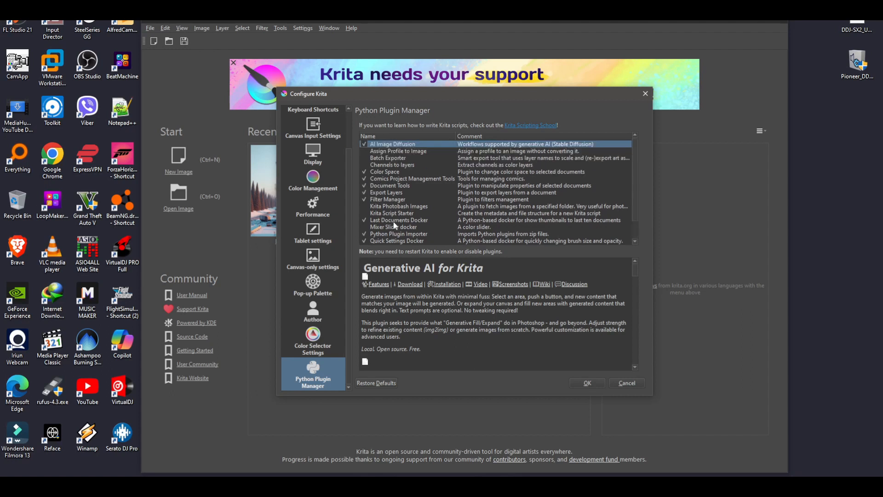
click(364, 151)
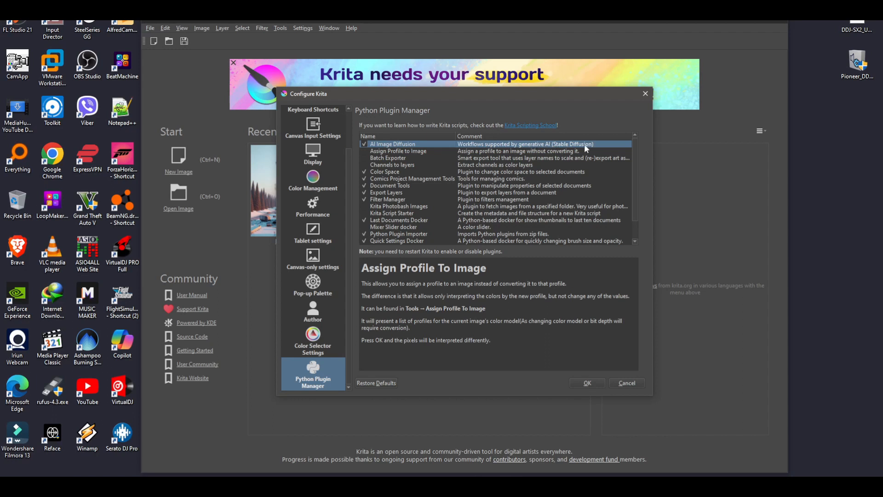
click(588, 383)
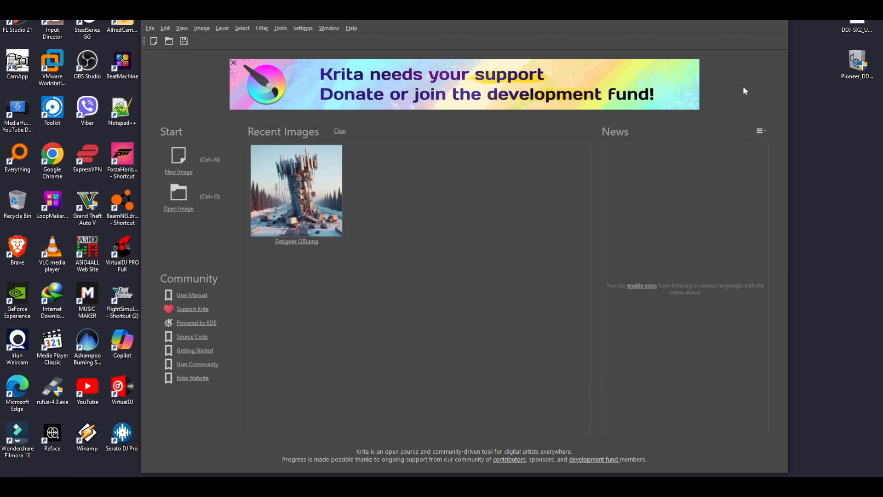
Restart Krita and open the recent image Designer (38).png
click(777, 23)
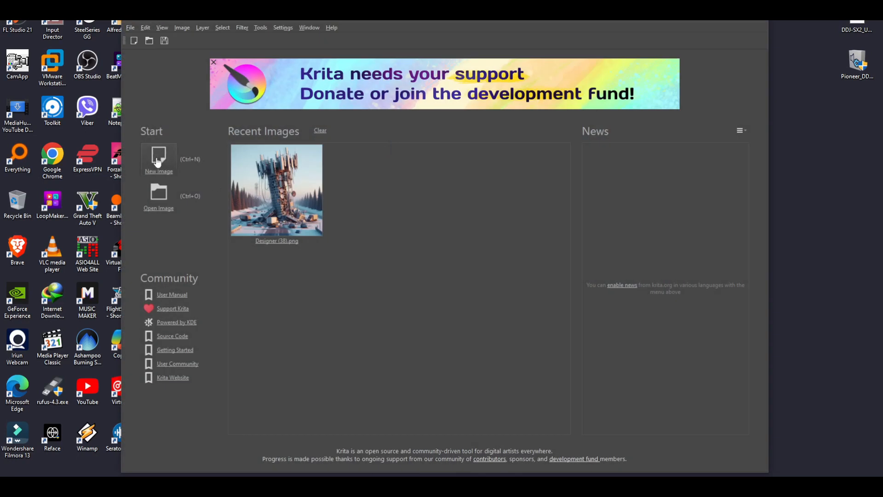
click(277, 193)
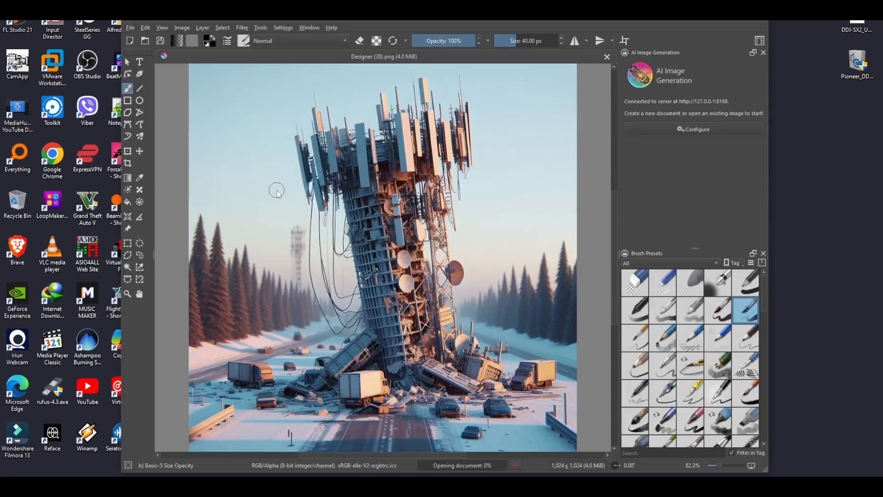
click(277, 190)
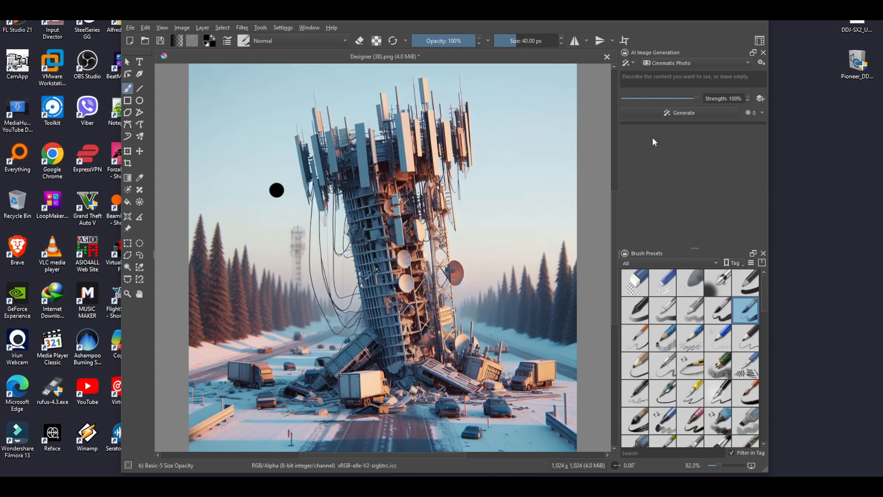
Hide the AI Image Generation docker and show it again
click(283, 28)
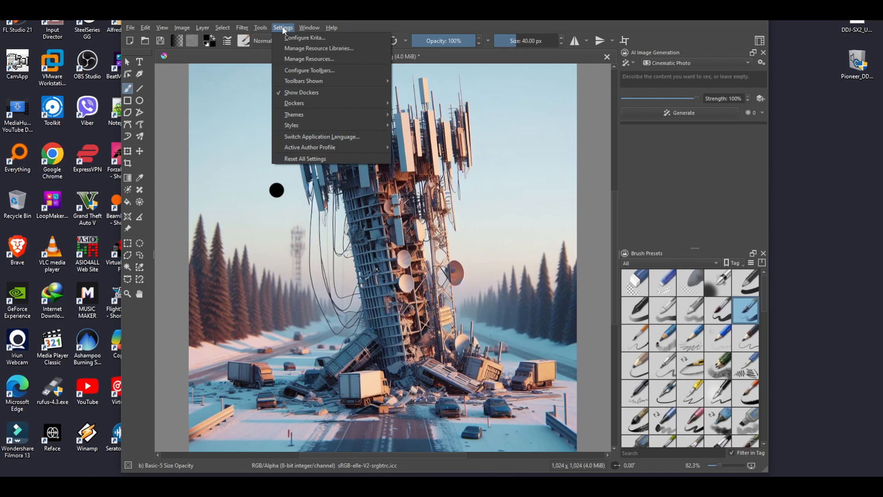
mouse_move(315, 106)
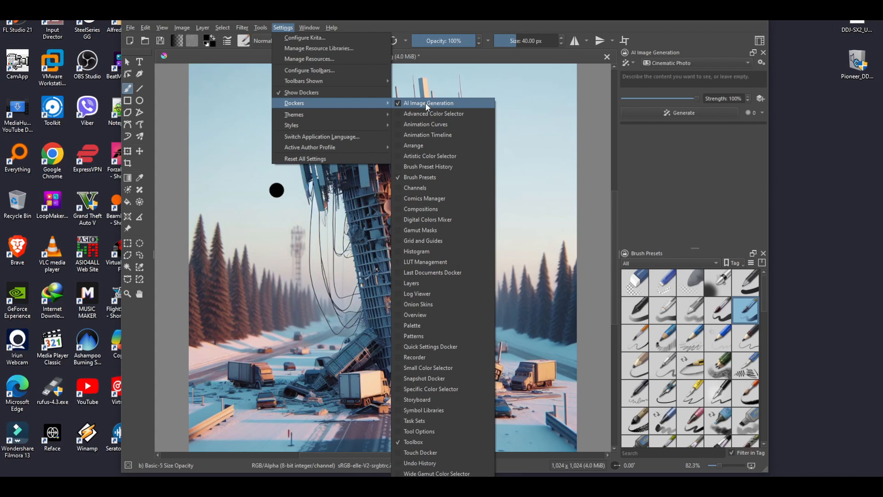
click(399, 102)
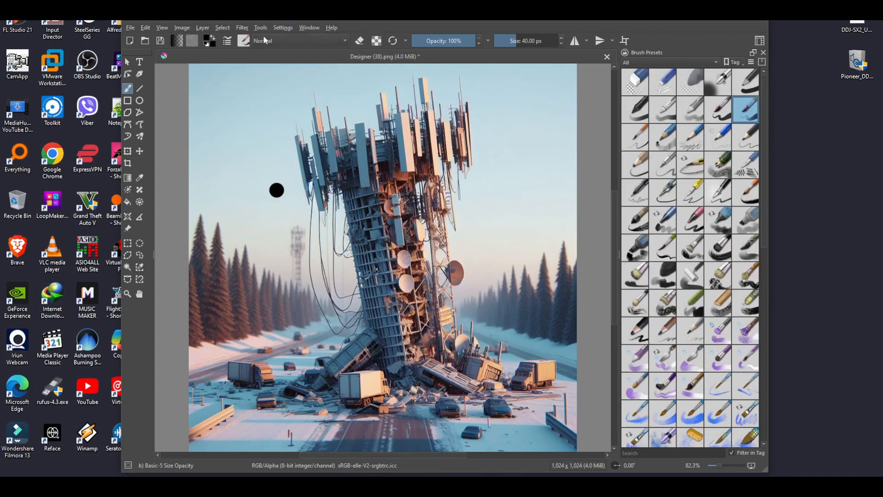
click(275, 28)
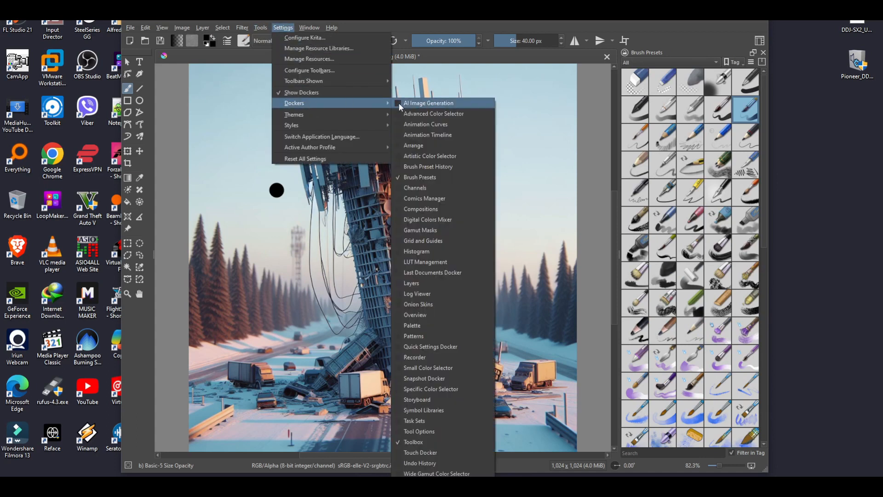
click(400, 103)
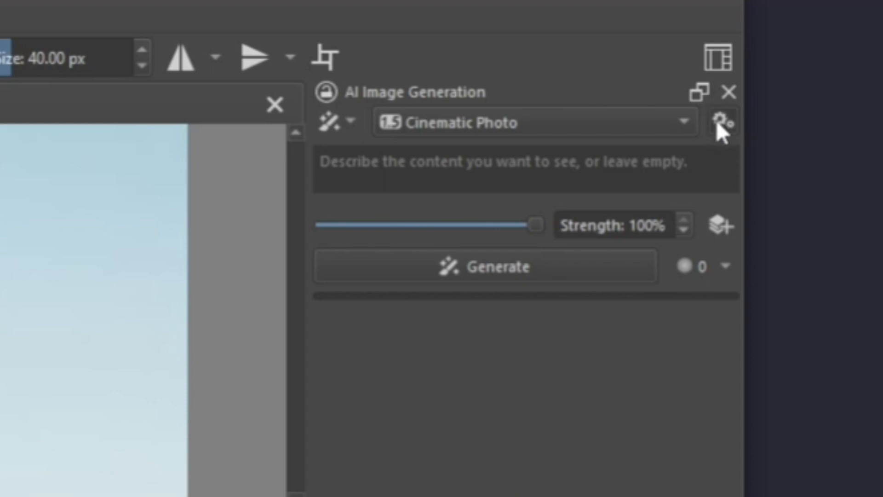
Open the AI Image Generation plugin's server configuration and expand the Core components group
click(718, 122)
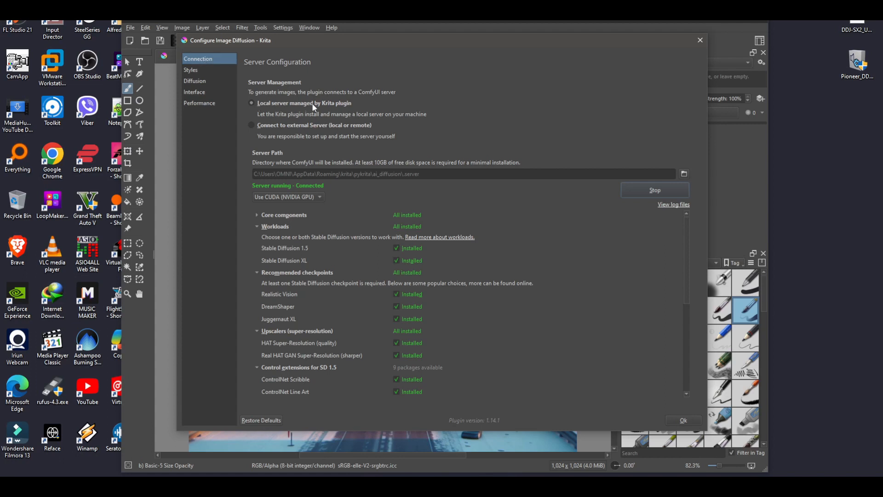
scroll(345, 283, down, 5)
scroll(344, 279, up, 5)
click(256, 215)
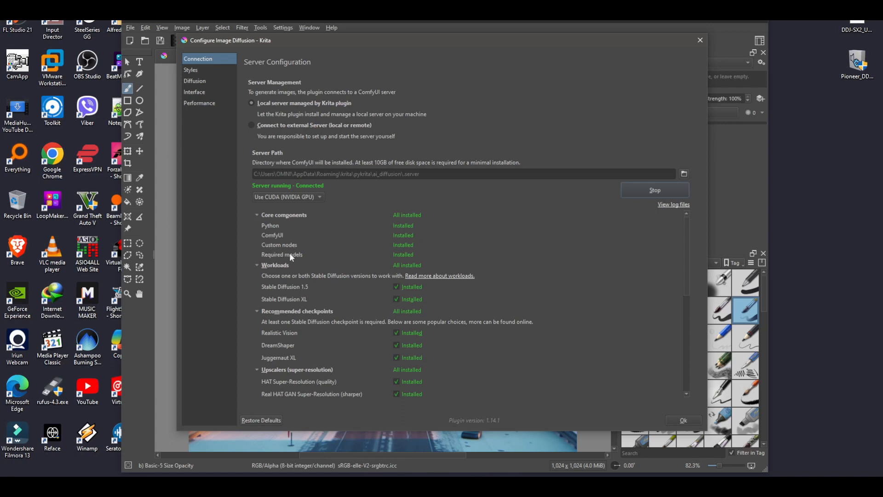
Examine the install status of the workloads, recommended checkpoints, upscalers and the control extensions for SD 1.5 and SD XL
scroll(317, 245, down, 2)
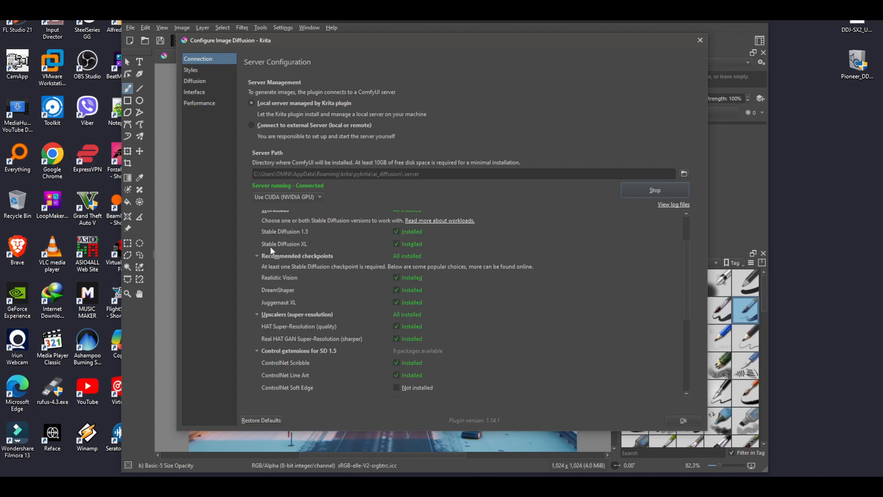
scroll(313, 283, down, 1)
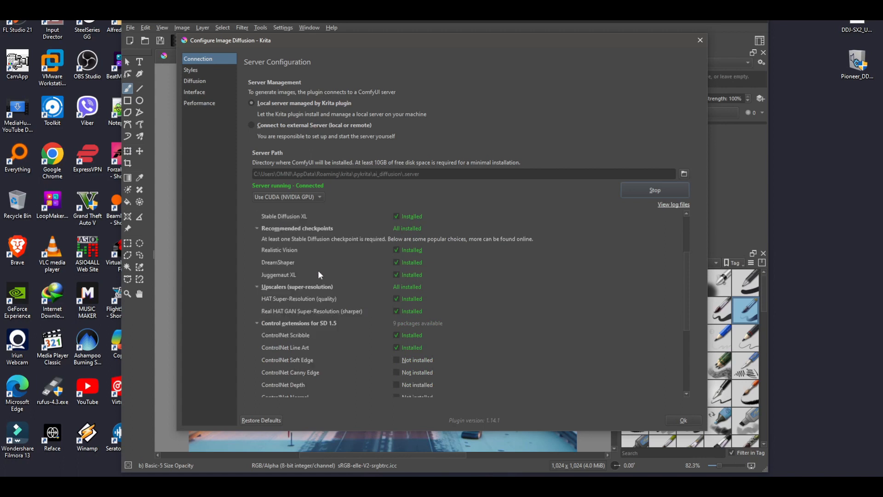
scroll(341, 263, down, 1)
scroll(343, 267, down, 2)
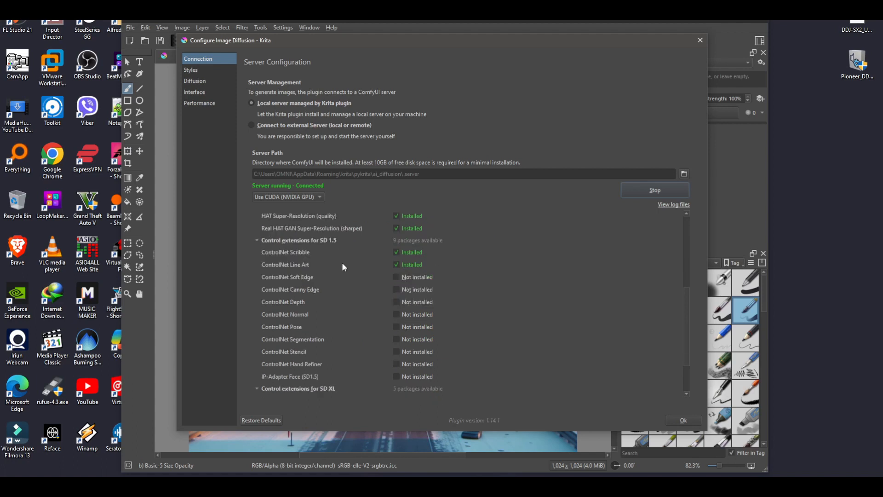
scroll(342, 265, down, 1)
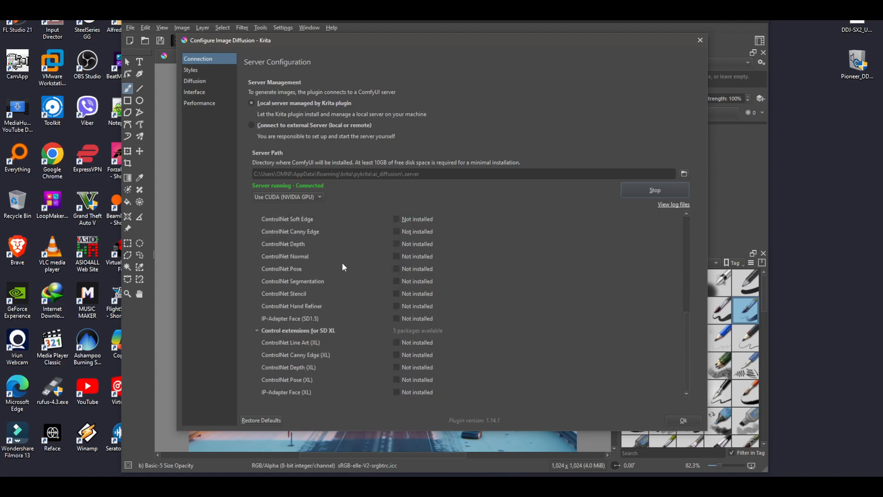
scroll(342, 265, up, 3)
scroll(343, 266, up, 1)
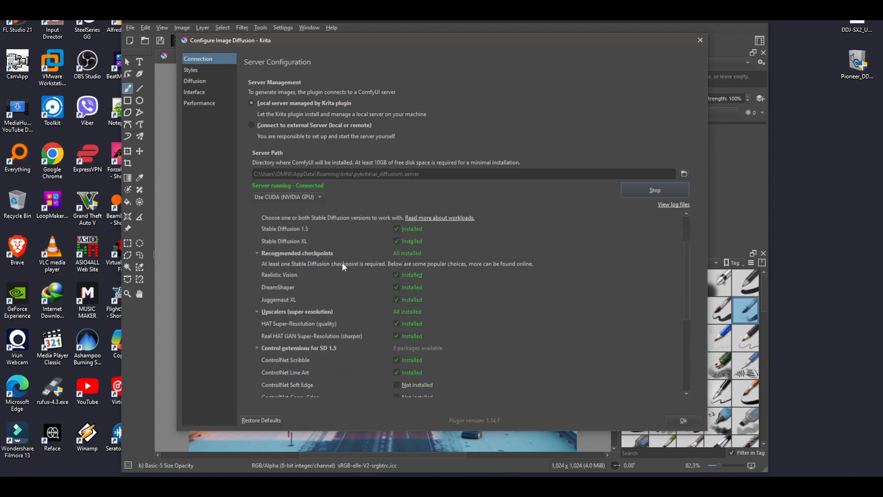
scroll(341, 262, up, 2)
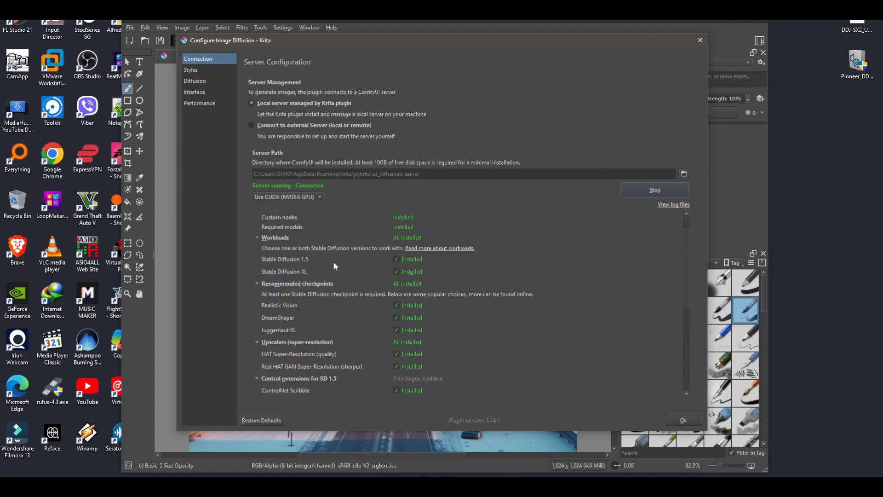
scroll(343, 294, up, 2)
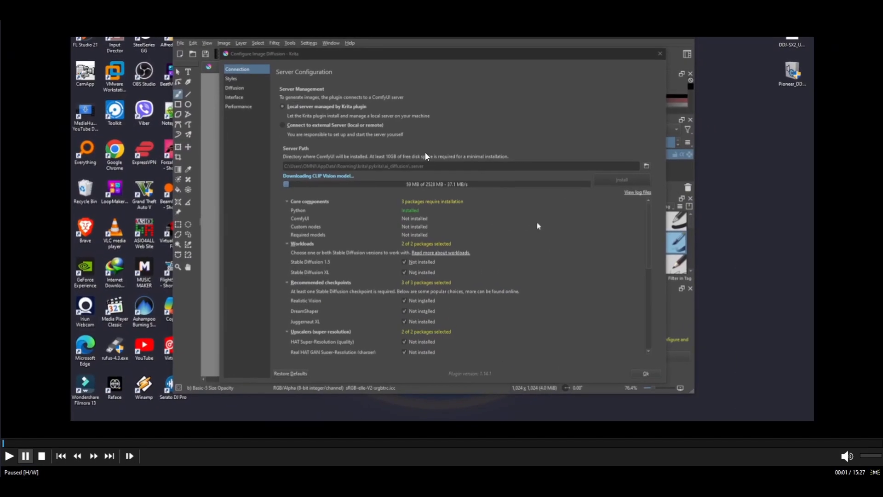
Switch to the media player, show the server installation recording full screen and jump ahead to 06:02
double_click(426, 153)
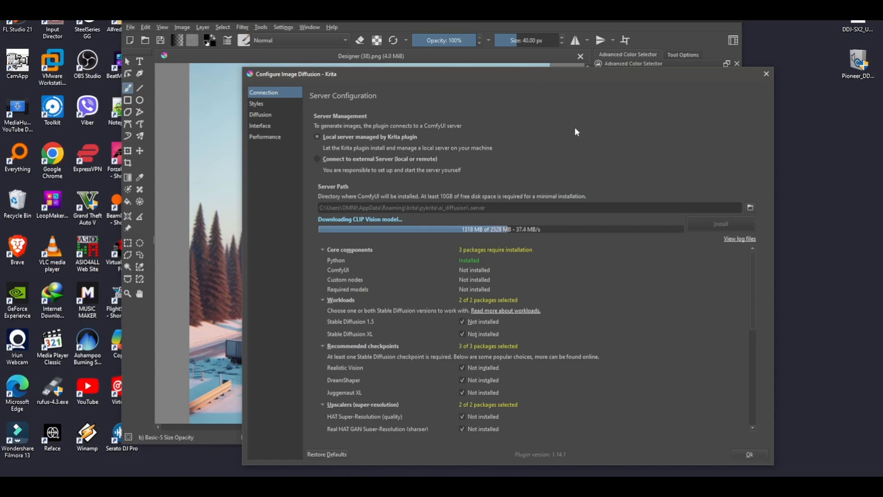
click(347, 463)
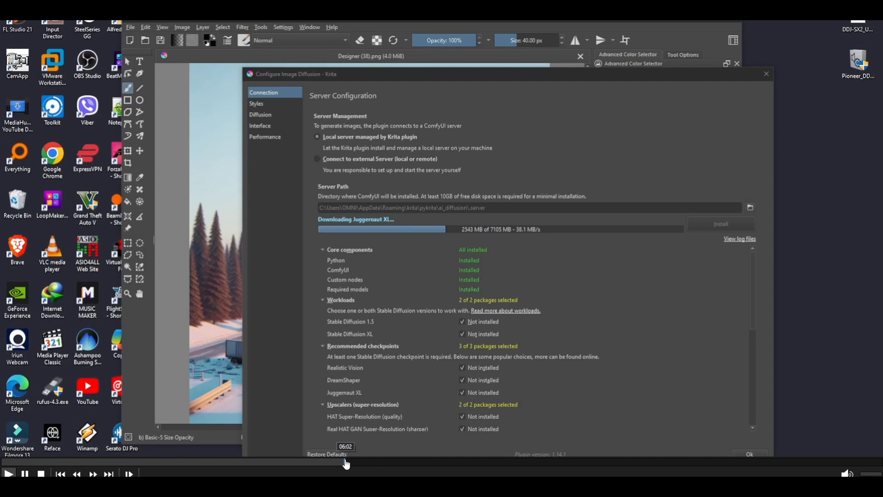
Skim the rest of the server installation recording, return to Krita and close the plugin's server configuration
click(424, 462)
mouse_move(467, 464)
mouse_down()
mouse_move(663, 466)
mouse_move(308, 455)
mouse_move(640, 466)
mouse_move(749, 465)
mouse_move(552, 455)
mouse_move(841, 459)
mouse_move(481, 460)
mouse_up()
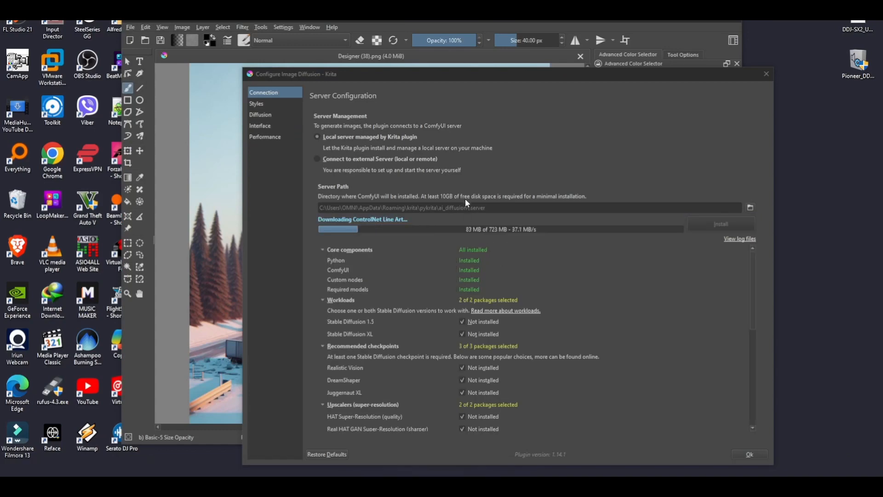
key(Escape)
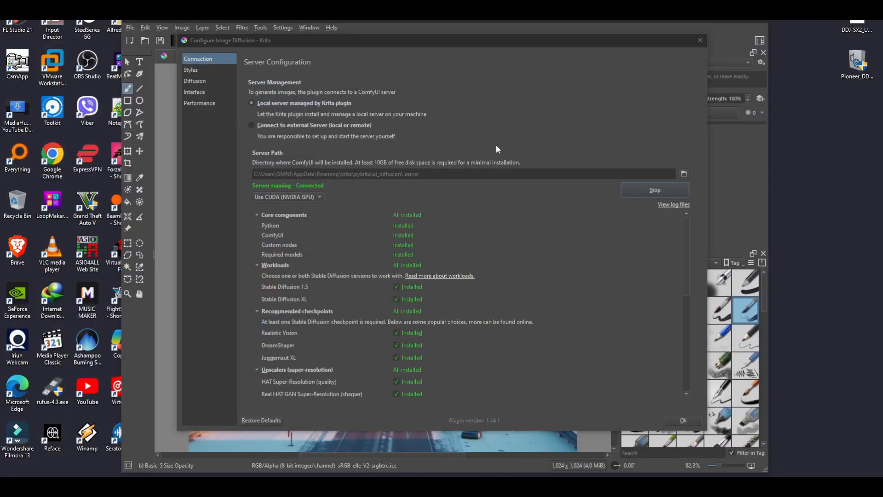
click(700, 40)
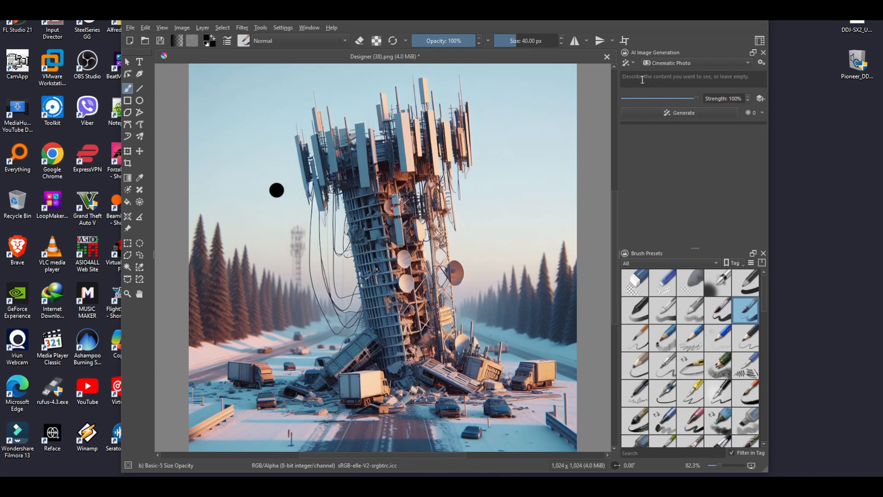
Choose the Cinematic Photo style and review the plugin's style preset and diffusion settings
click(687, 63)
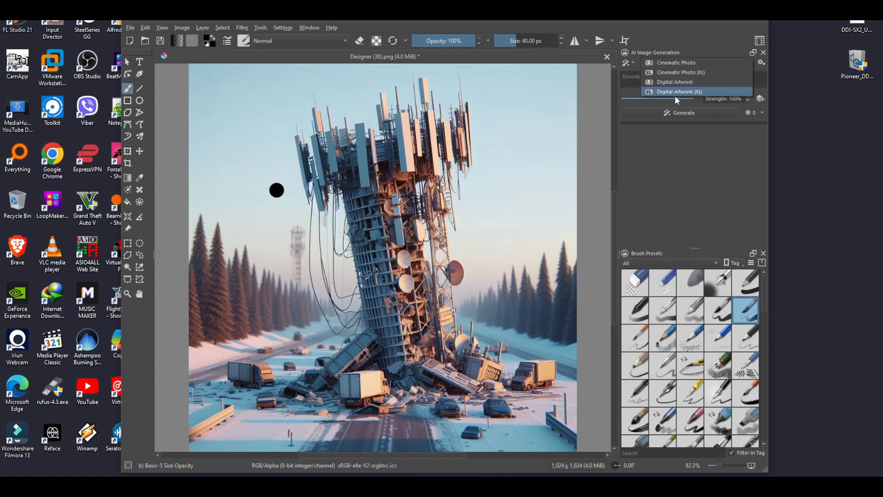
click(678, 62)
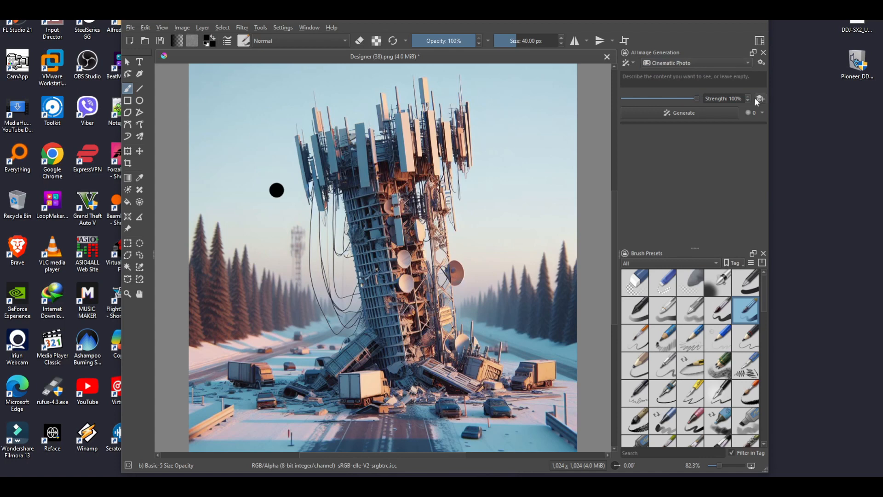
click(762, 64)
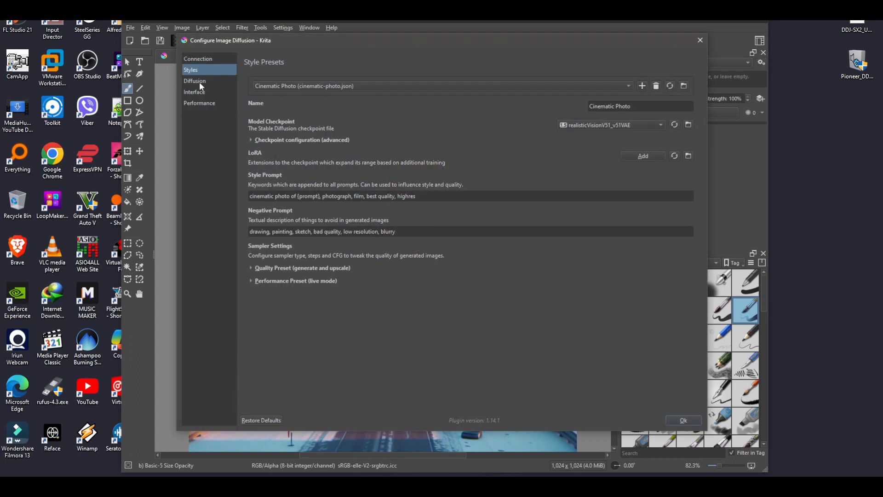
click(200, 83)
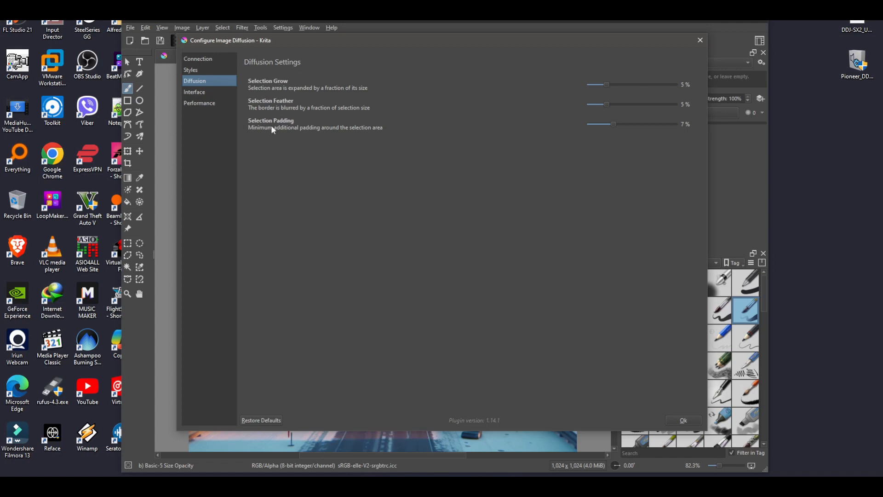
Set the prompt line count to 4 in the plugin's interface settings
click(213, 93)
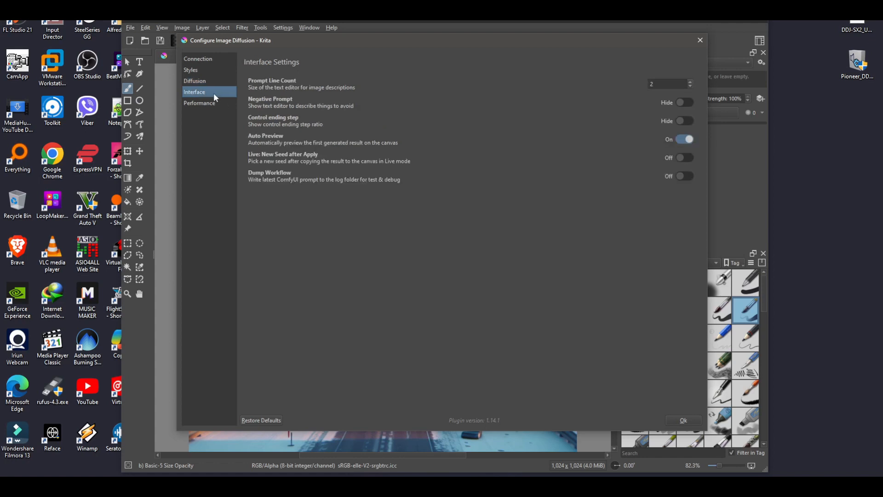
double_click(661, 80)
text(4)
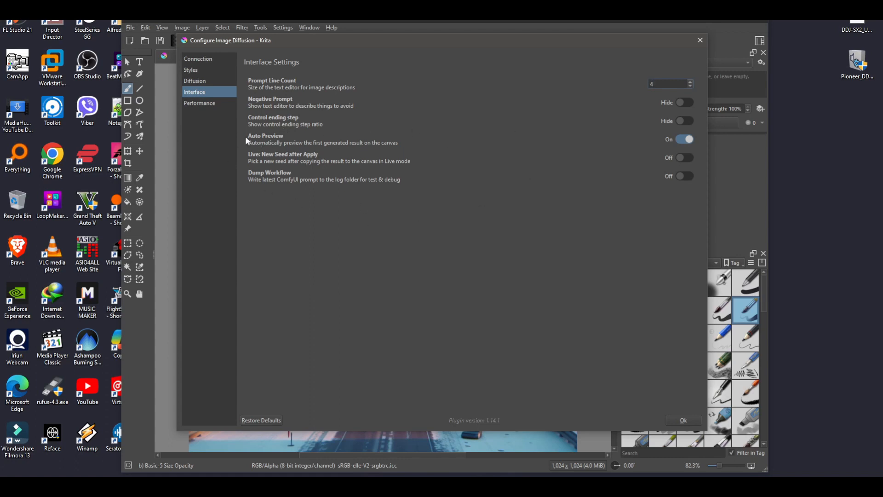
Set the active history size to 2000 MB in the plugin's performance settings
click(196, 105)
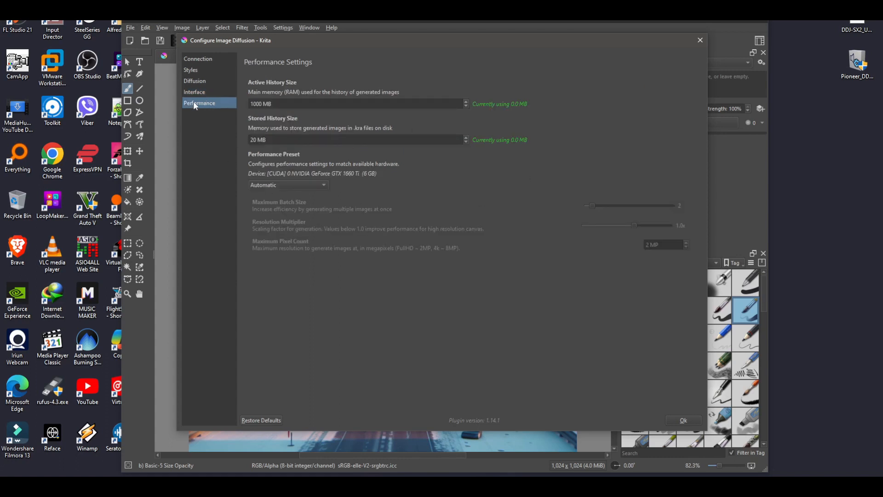
click(258, 105)
text(5)
click(285, 103)
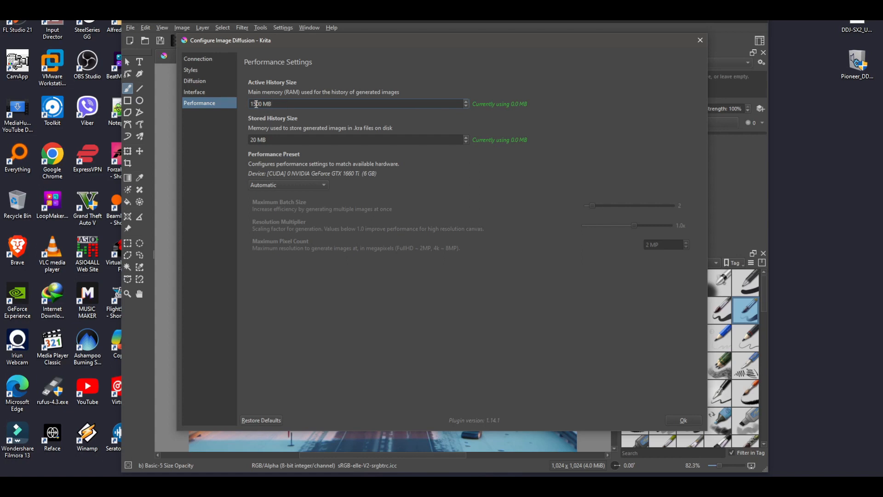
drag(257, 104, 239, 105)
text(20)
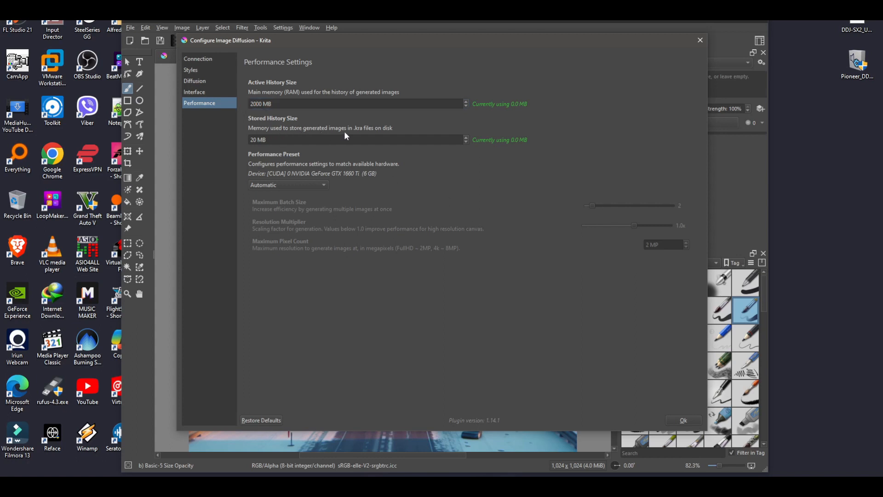
Set the stored history size to 50 MB and the performance preset to GPU medium (6GB to 12GB)
drag(257, 139, 239, 142)
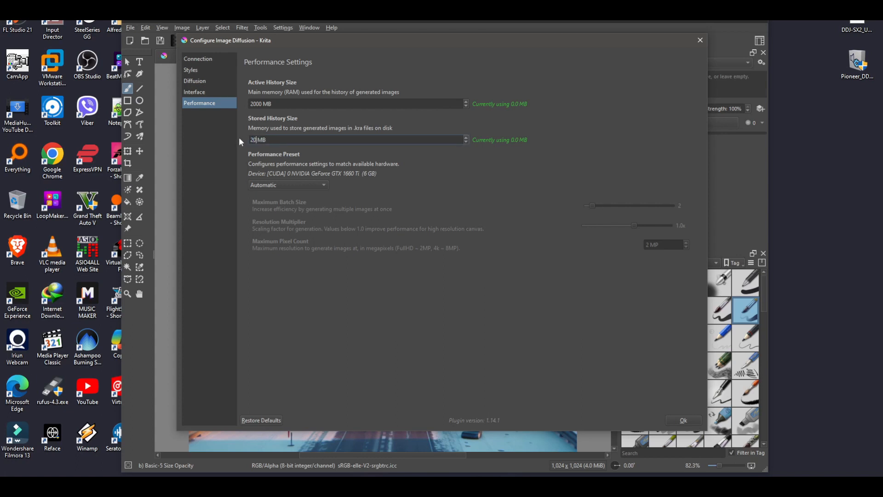
click(213, 183)
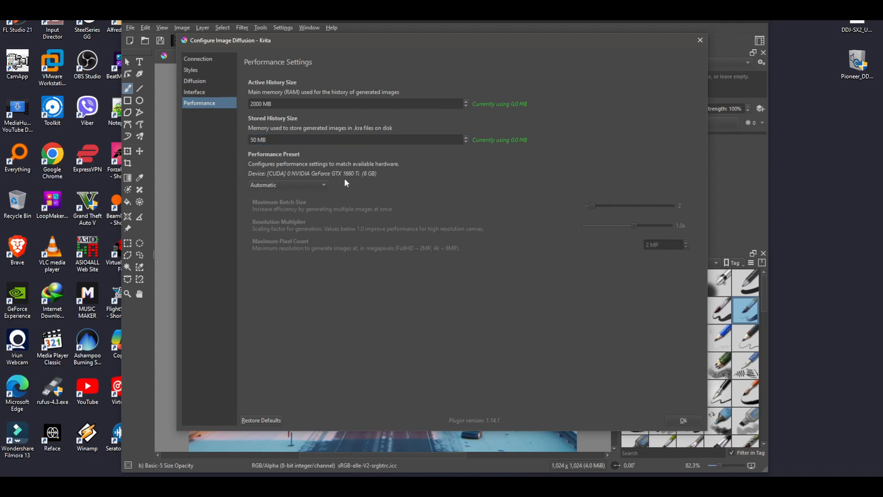
click(323, 185)
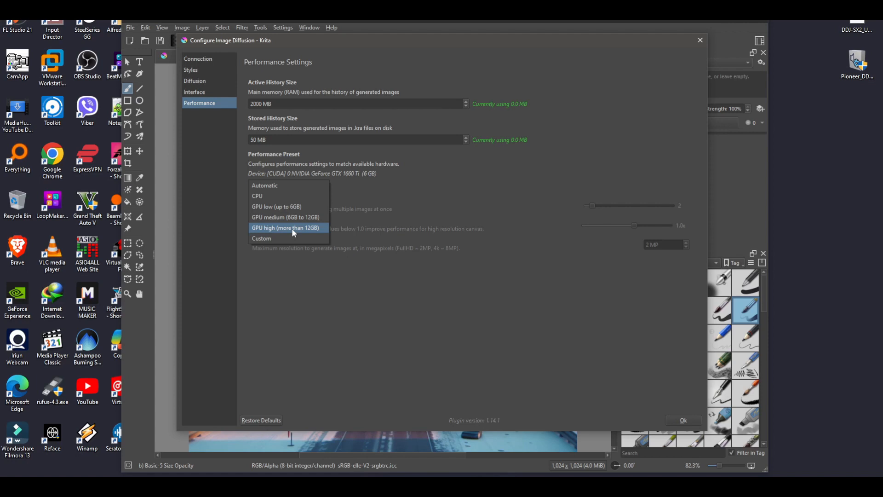
click(297, 216)
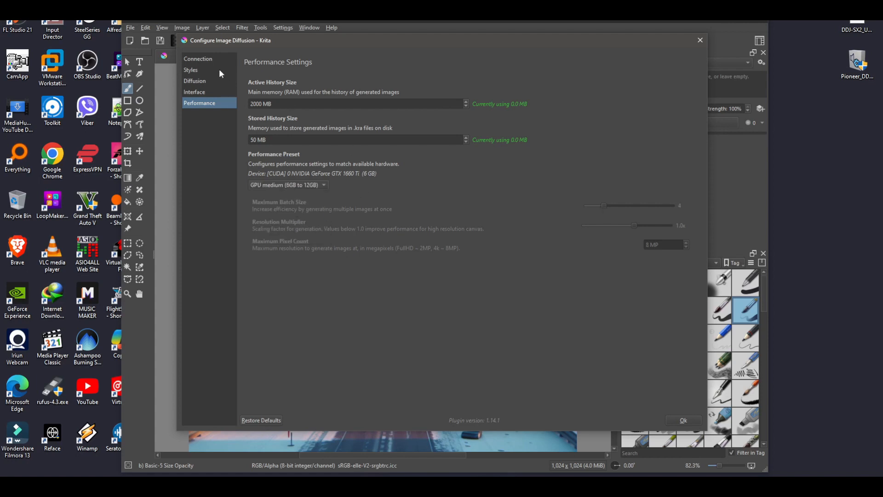
Review the available style presets and model checkpoints, keeping Cinematic Photo with realisticVisionV51_v51VAE
click(208, 59)
click(205, 70)
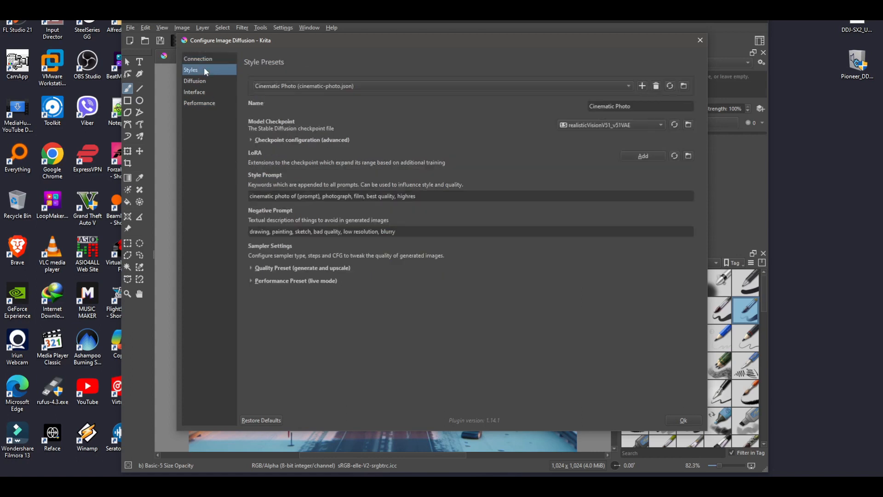
click(337, 87)
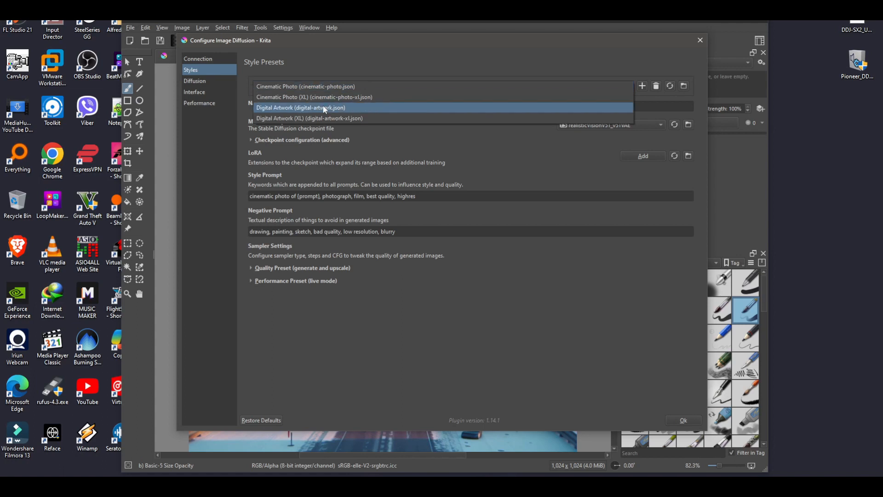
click(416, 143)
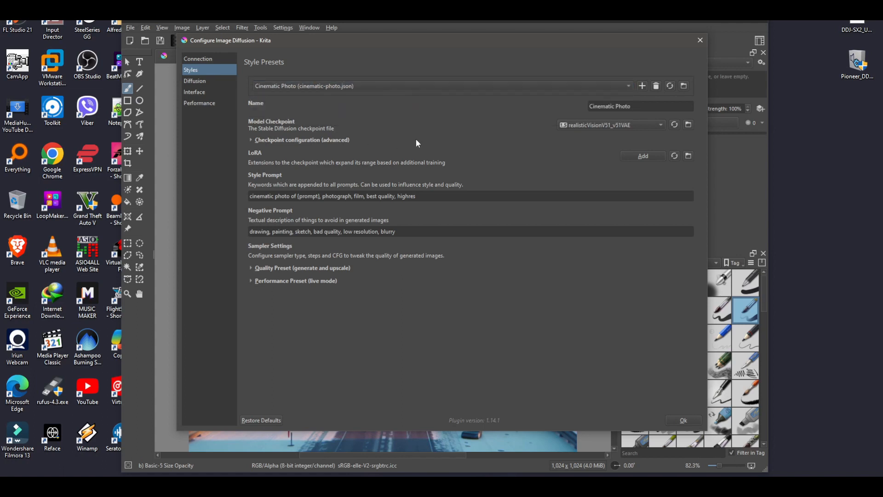
click(590, 125)
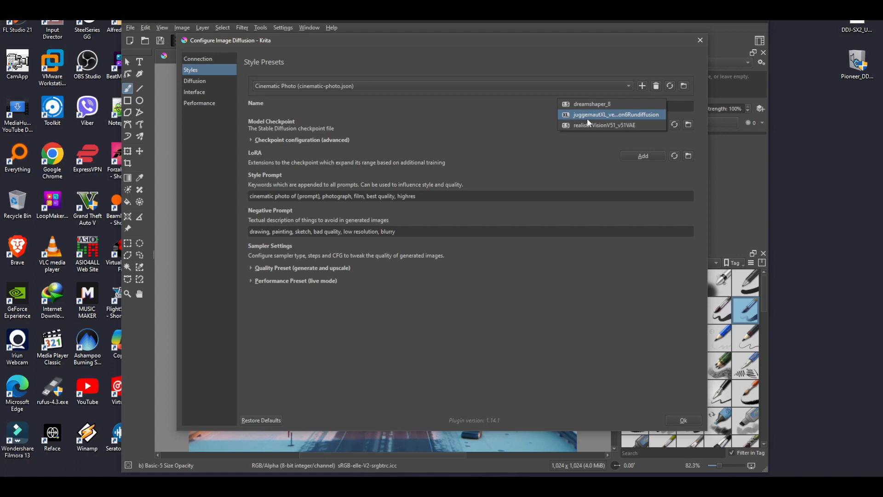
click(593, 125)
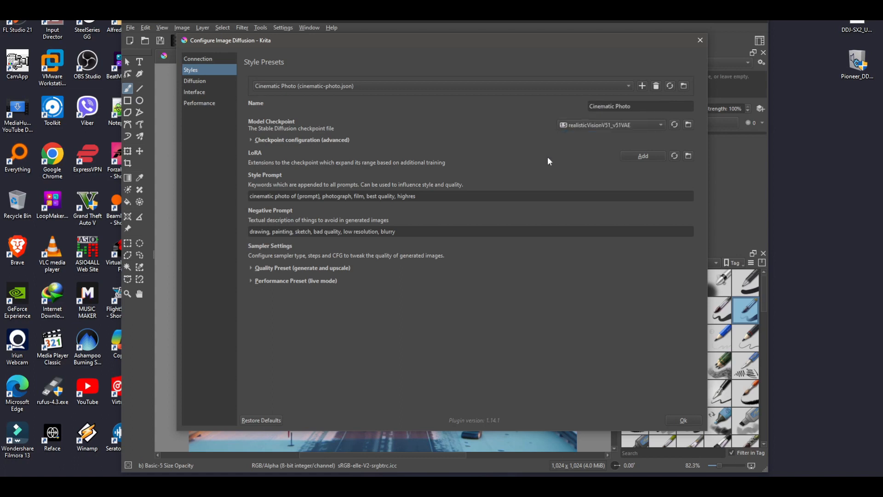
Open the folder holding the model checkpoints, inspect the realisticVisionV51_v51VAE.safetensors file and close the folder
click(688, 124)
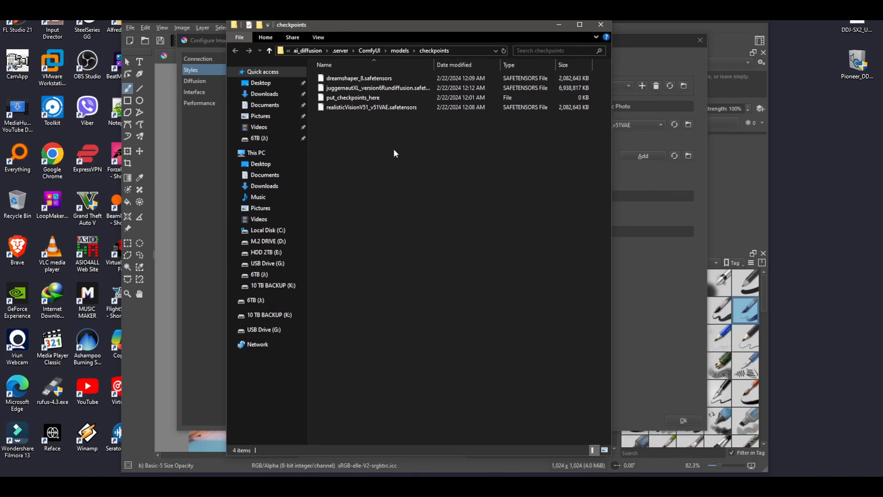
click(419, 106)
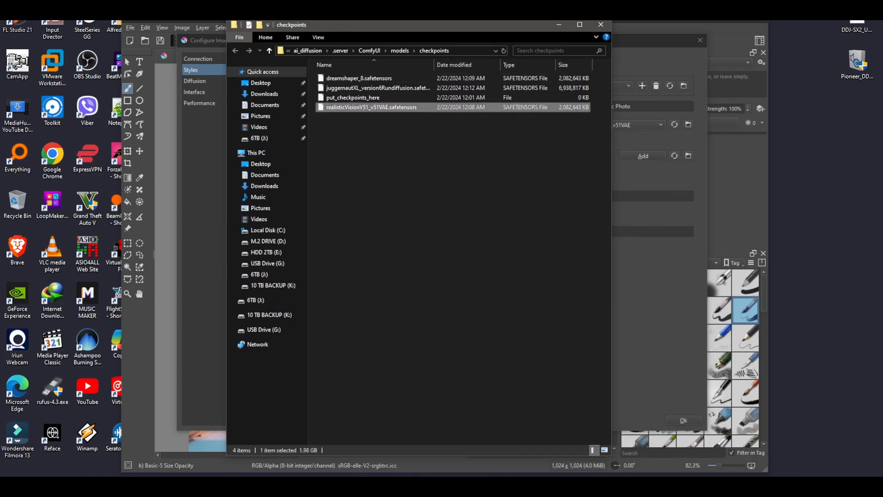
click(601, 24)
Keep realisticVisionV51_v51VAE as the model checkpoint, expand its advanced configuration and confirm the plugin settings
click(592, 125)
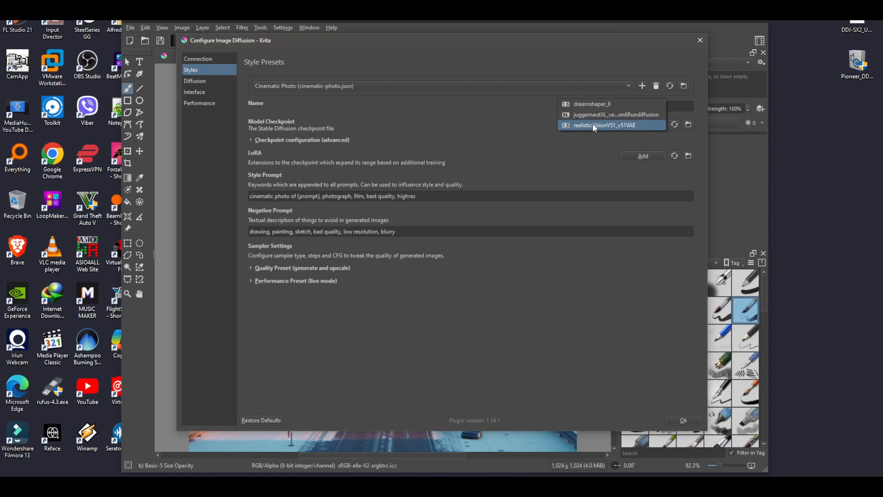
click(592, 125)
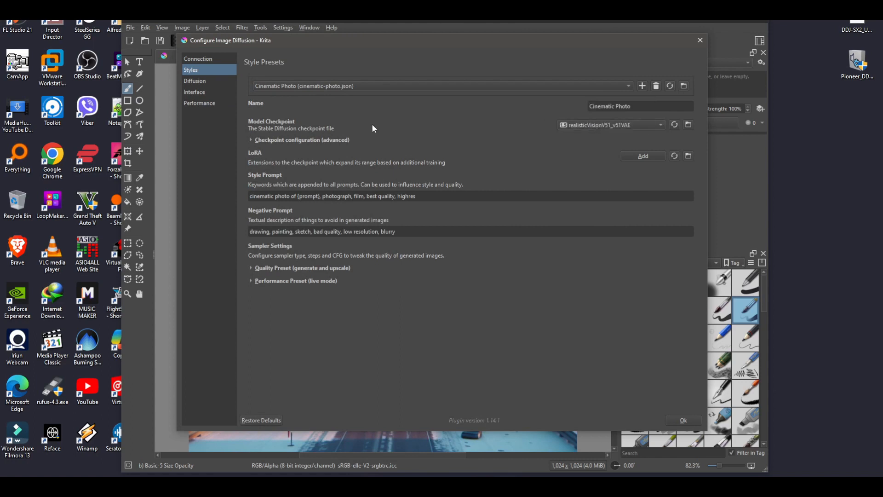
click(250, 140)
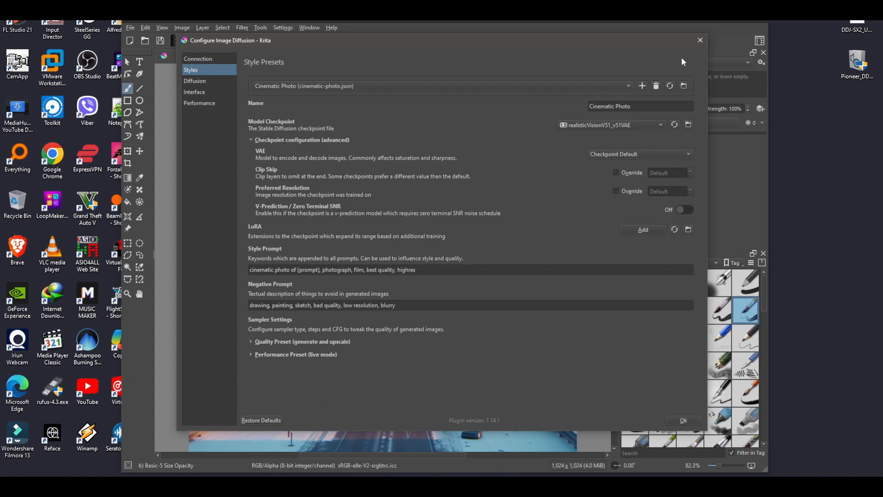
click(683, 421)
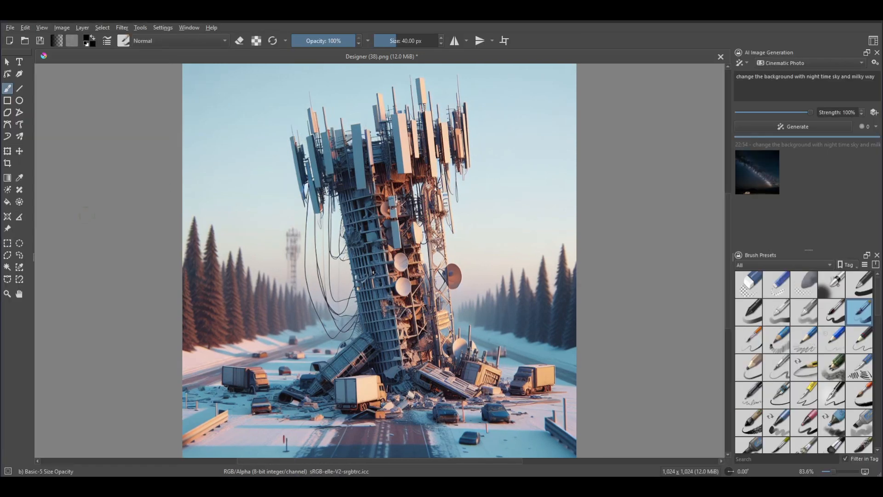
Make a rectangular selection of about 460 by 550 px and move it into the image's upper-left corner
click(8, 242)
drag(195, 117, 371, 328)
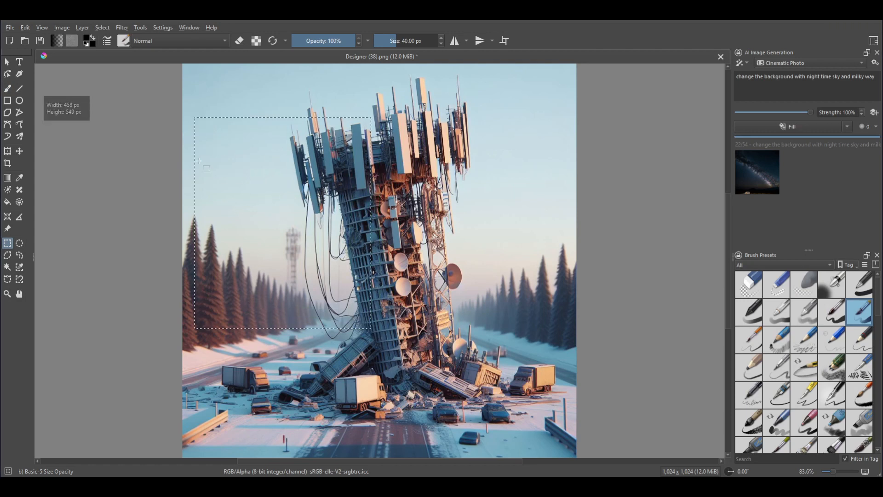
drag(194, 118, 183, 65)
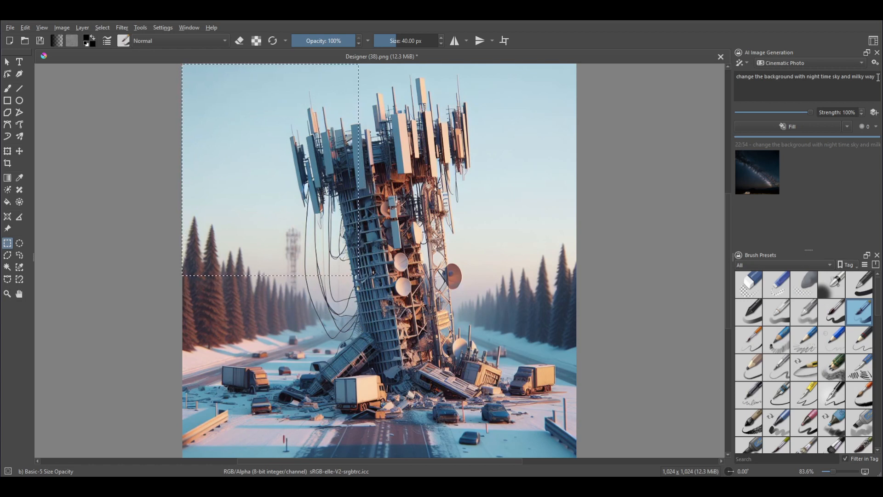
Replace the image generation prompt with "falling meteorite from the sky"
drag(878, 77, 731, 74)
text(falling mete)
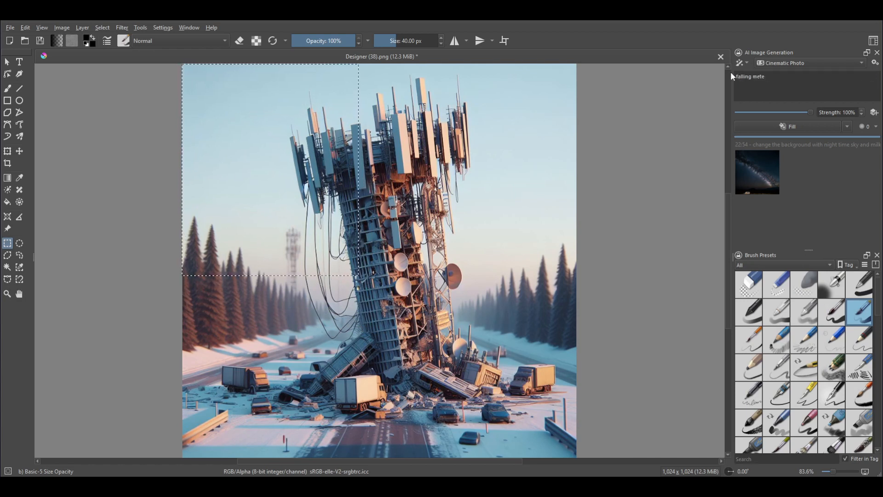
text(orite from the sky)
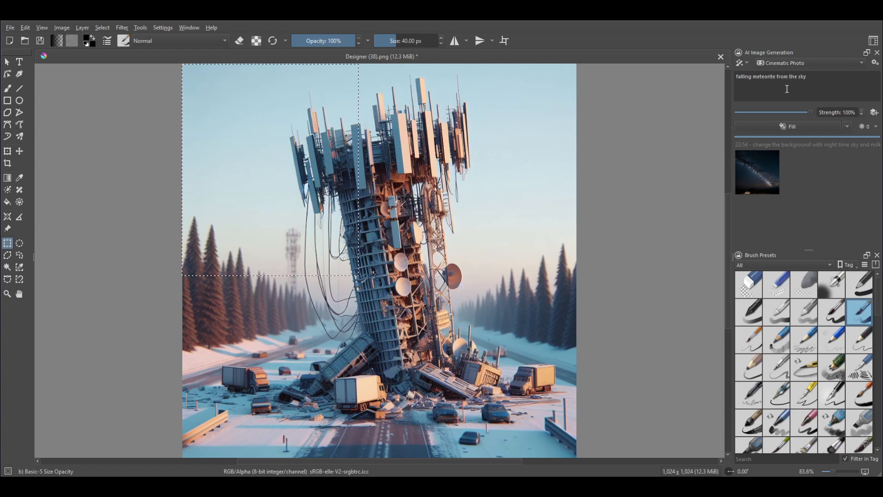
Review the generation modes for the selected area and keep Fill as the mode
click(848, 126)
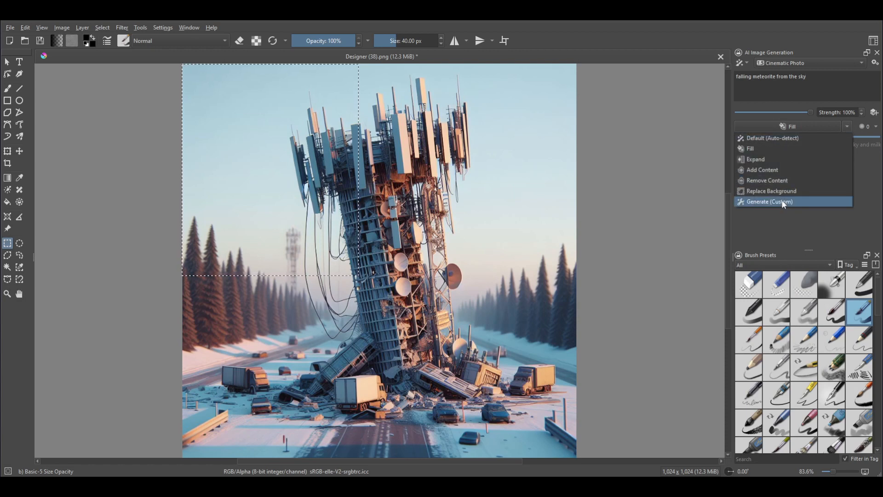
click(764, 148)
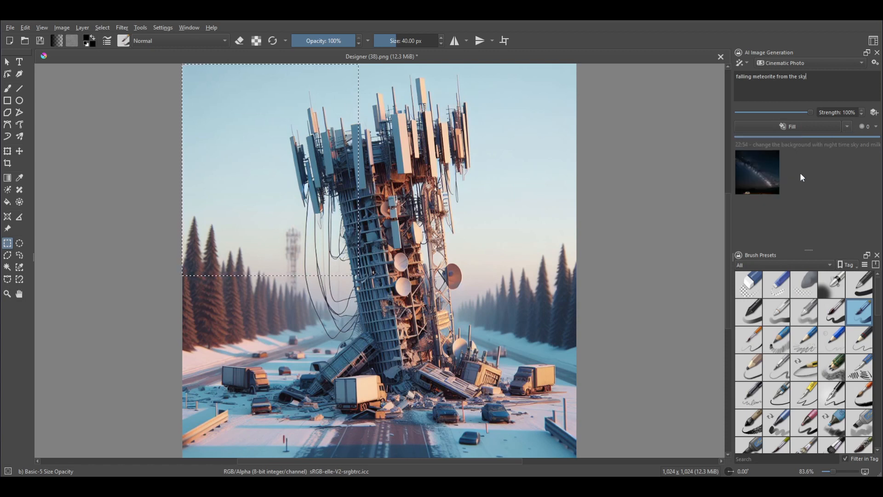
click(785, 127)
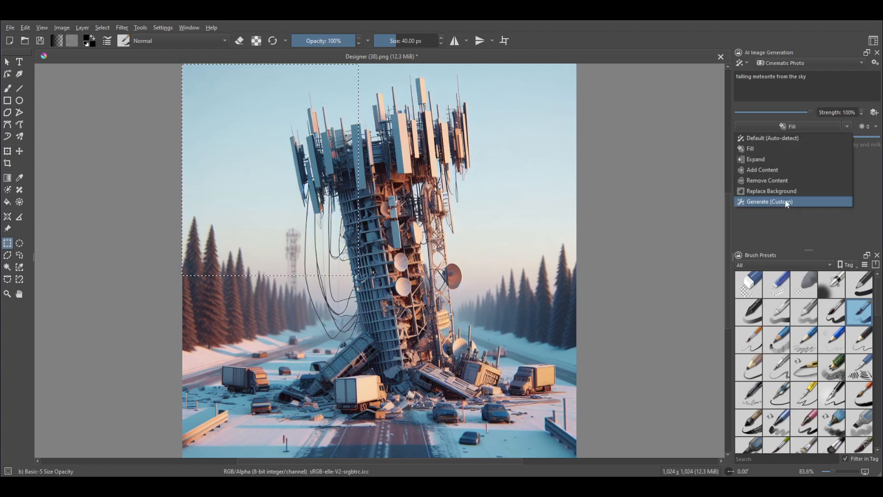
click(786, 201)
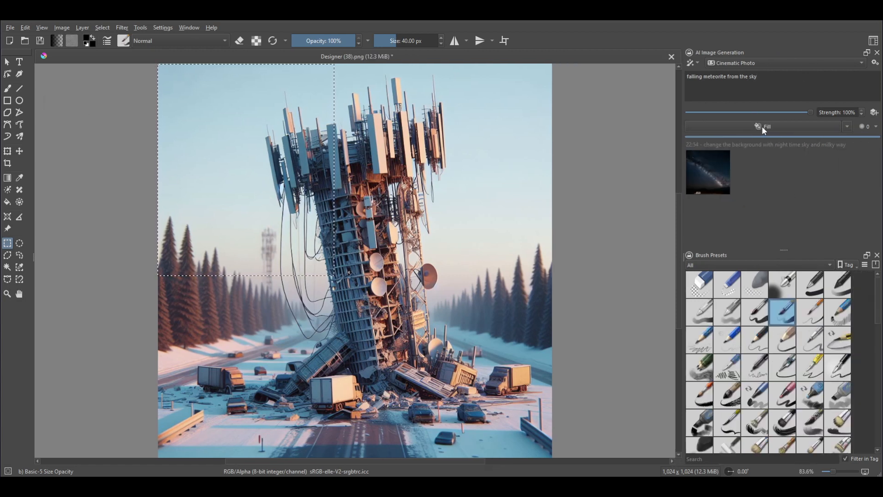
Generate the fill for the selected upper-left area from the meteorite prompt and clear the selection
click(762, 129)
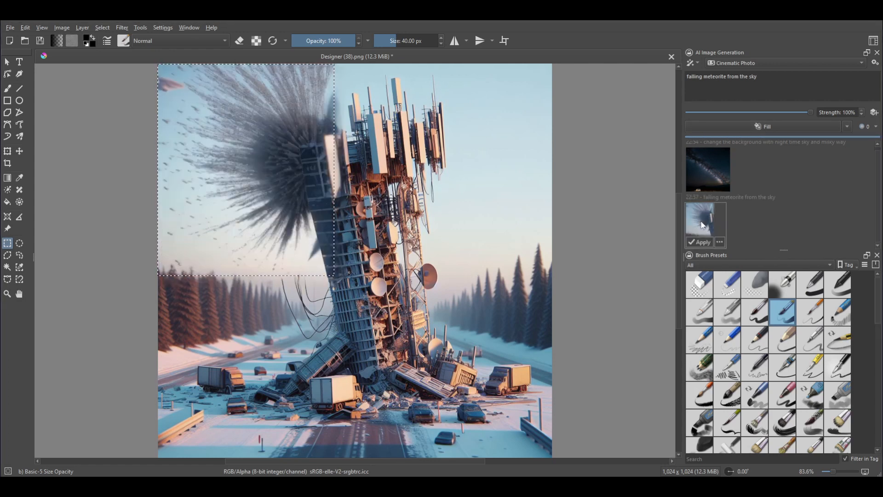
click(591, 157)
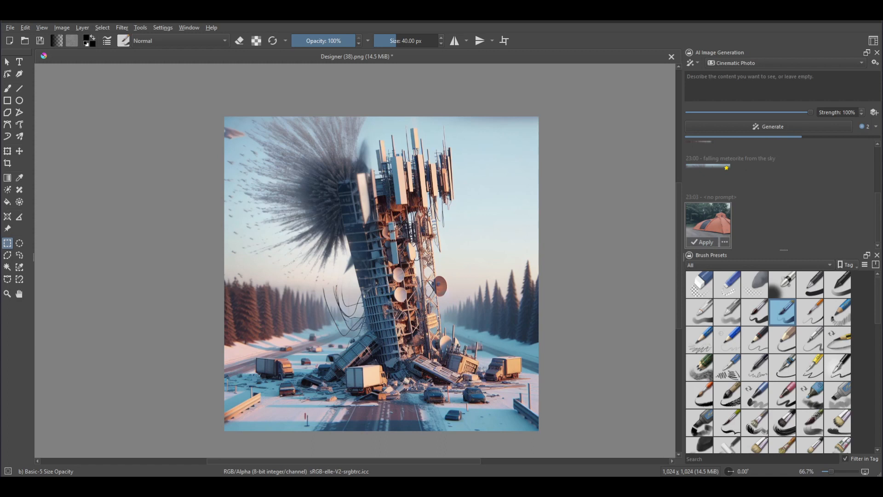
scroll(348, 369, up, 1)
scroll(379, 297, down, 1)
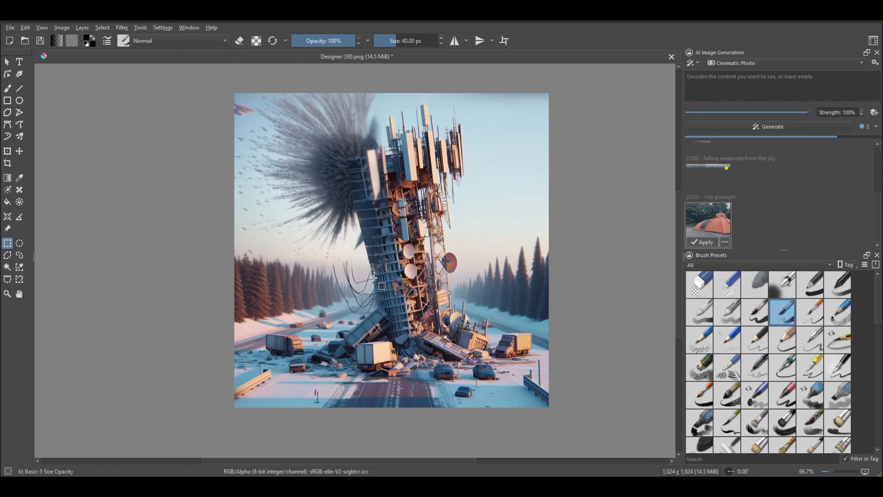
scroll(795, 205, up, 4)
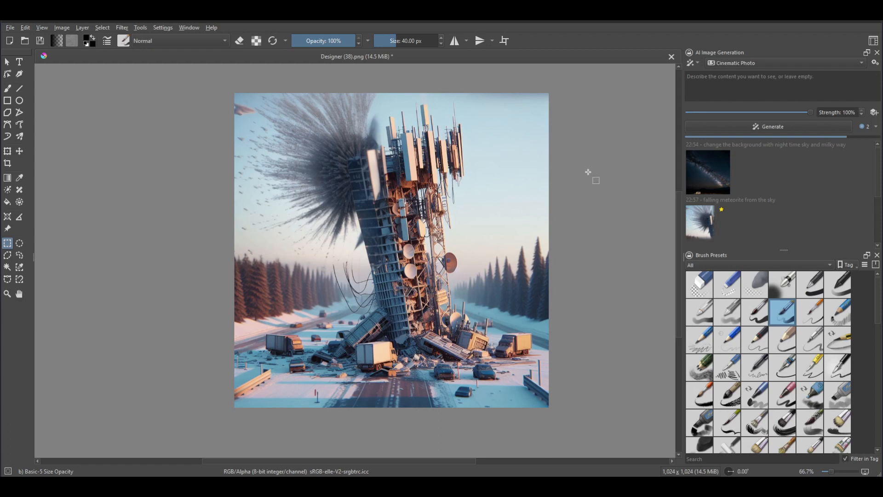
Switch to the browser, read the plugin README's GPU Cloud section, highlight the sentence about renting a GPU, and return to Krita
drag(322, 476, 444, 20)
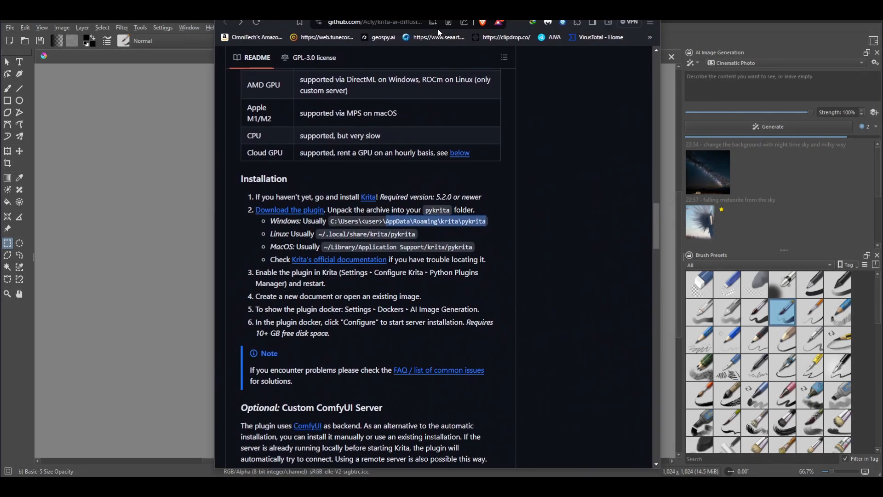
scroll(510, 251, down, 5)
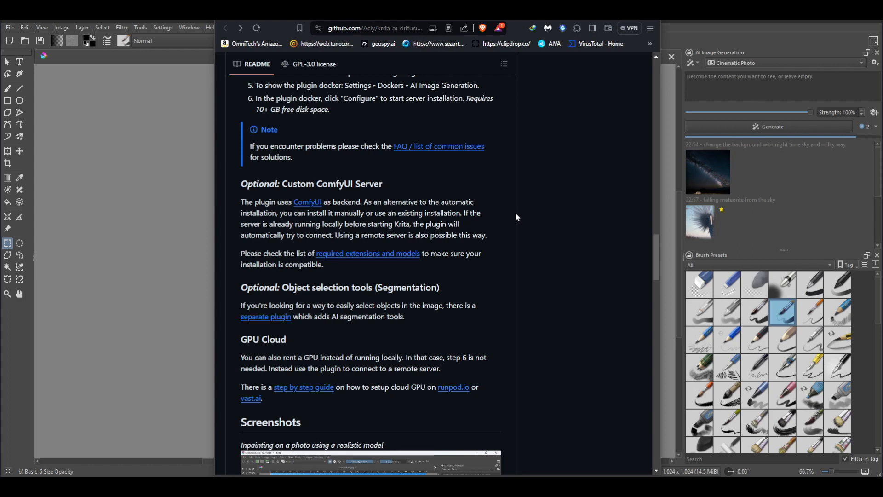
scroll(515, 211, down, 4)
drag(241, 174, 404, 173)
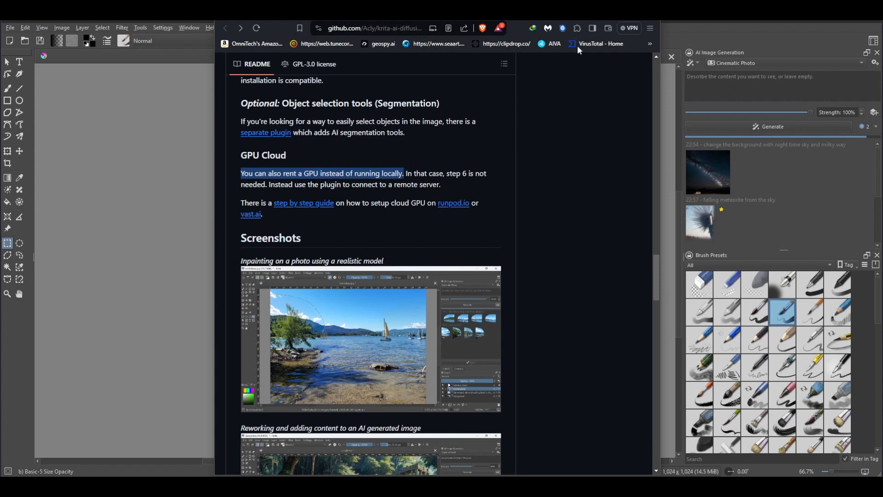
click(603, 11)
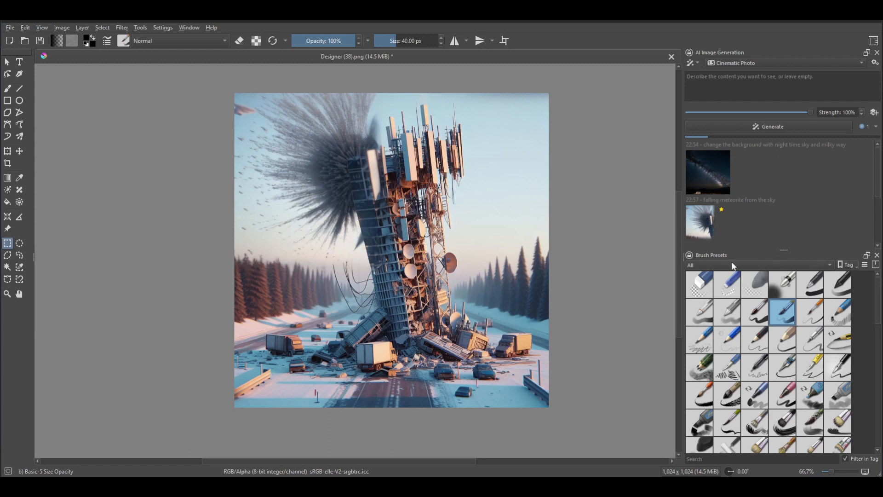
Review the generated results in the history and examine the filled area around the tower's upper part up close and in full view
scroll(790, 208, down, 3)
scroll(796, 206, up, 3)
scroll(796, 205, down, 1)
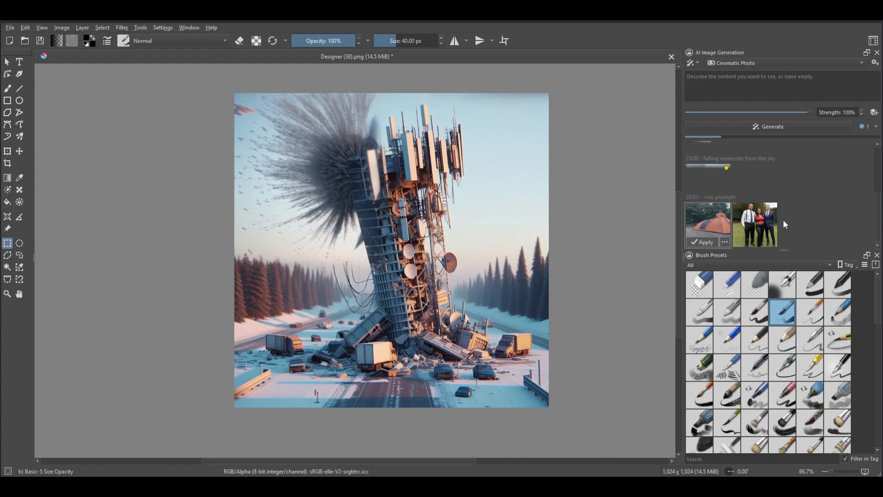
scroll(805, 208, up, 2)
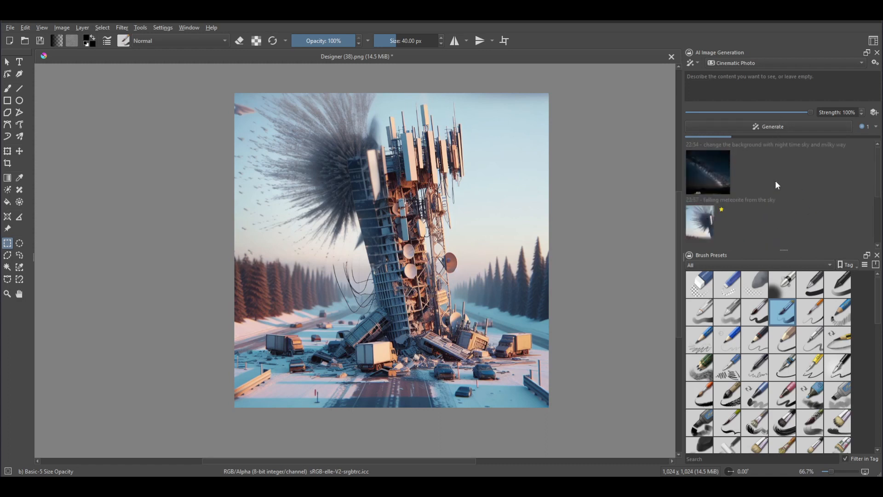
scroll(343, 145, up, 3)
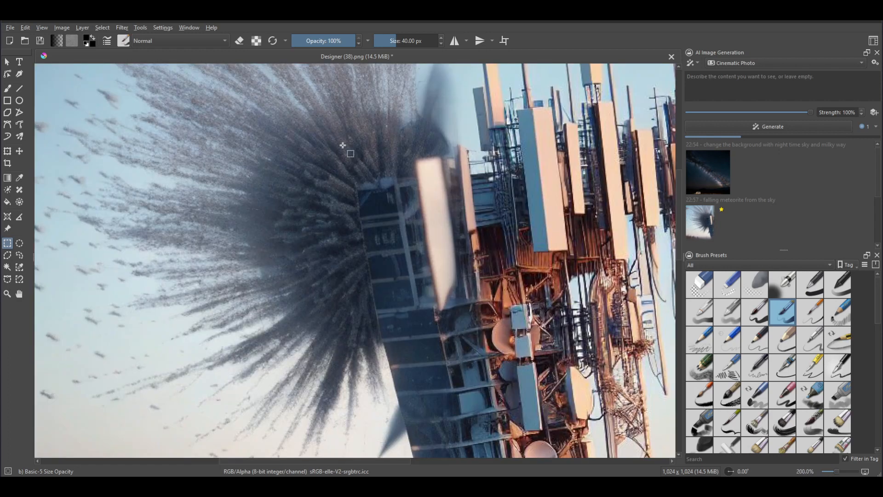
scroll(342, 145, down, 4)
scroll(343, 145, up, 5)
scroll(342, 145, down, 1)
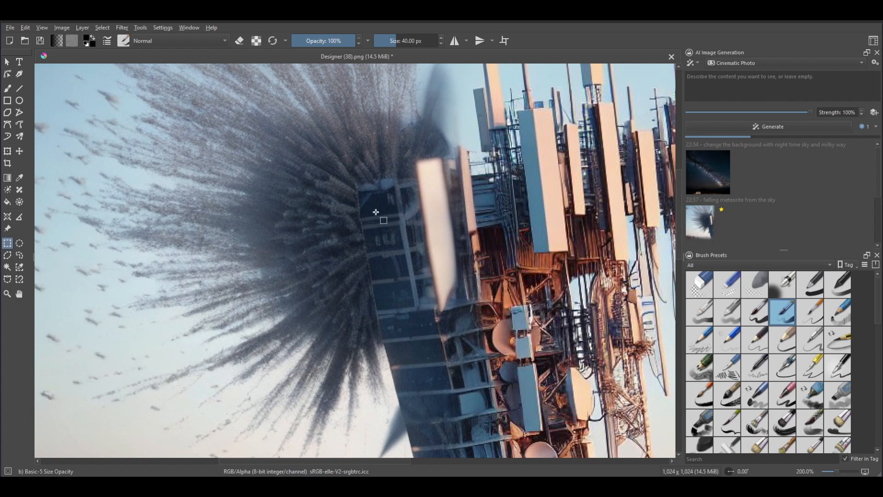
scroll(396, 236, down, 1)
scroll(394, 242, down, 1)
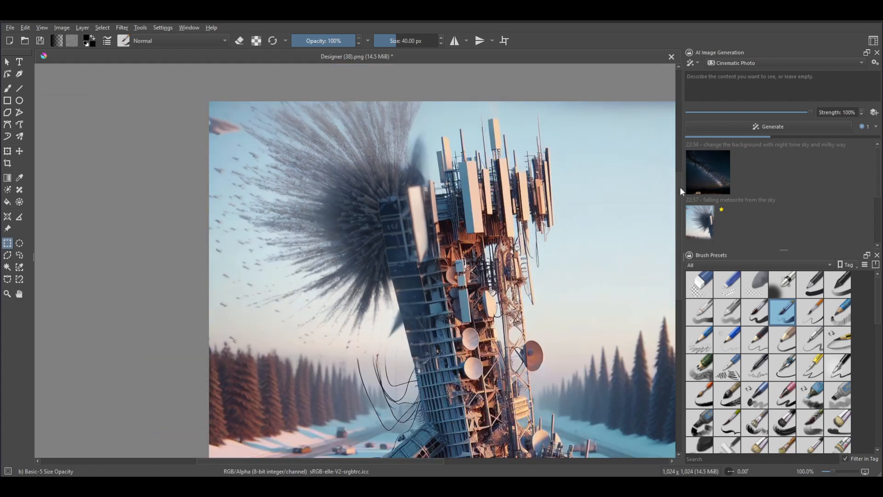
scroll(680, 193, down, 1)
scroll(478, 202, down, 1)
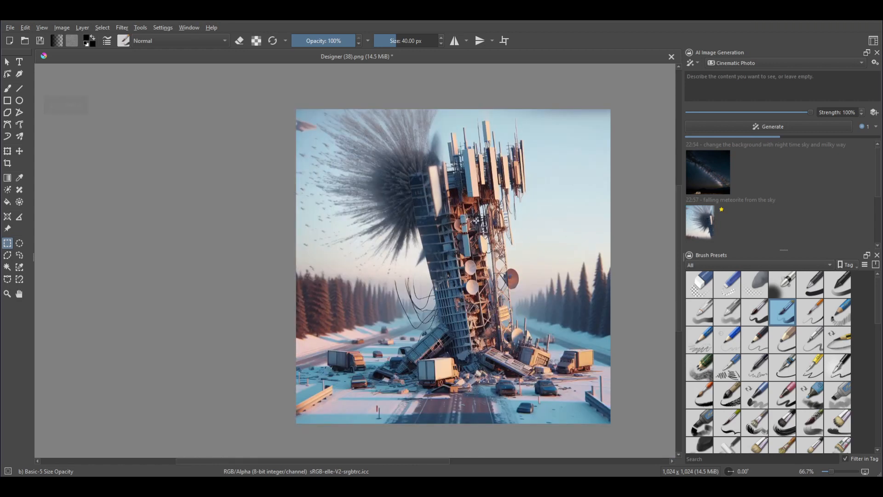